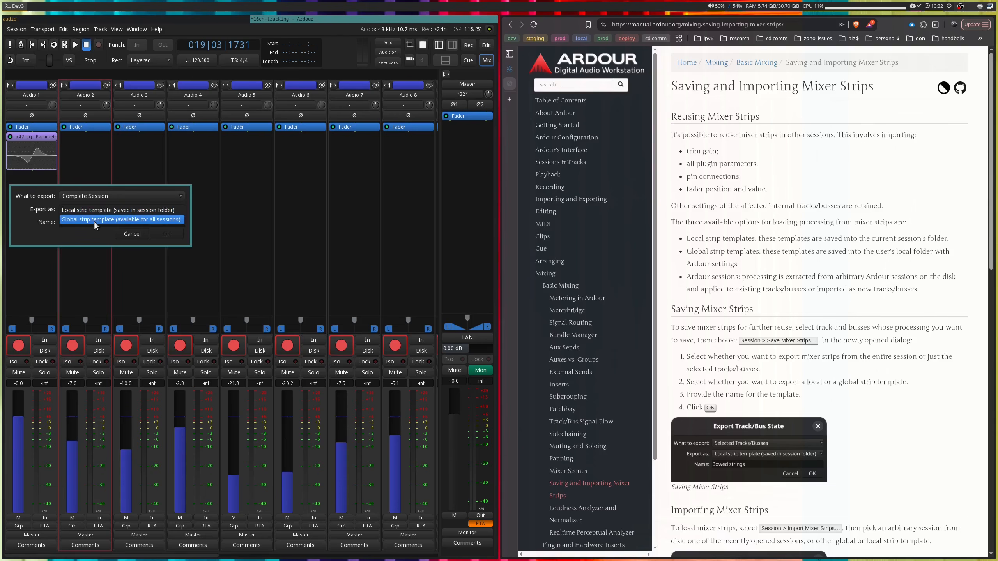
Check the global strip template option for saving mixer strips, cancel it, and examine the global strip templates offered for import
left_click(93, 222)
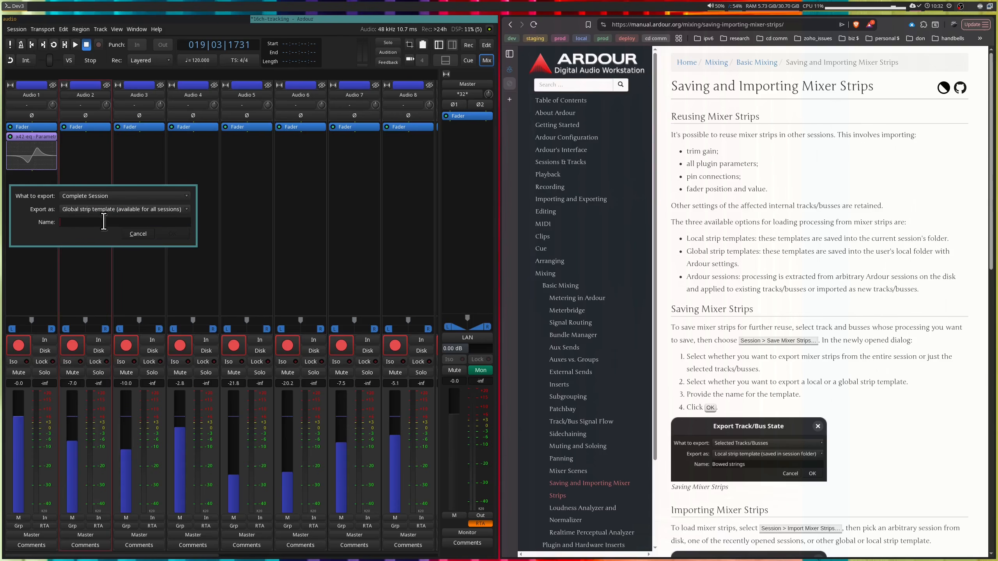
left_click(142, 234)
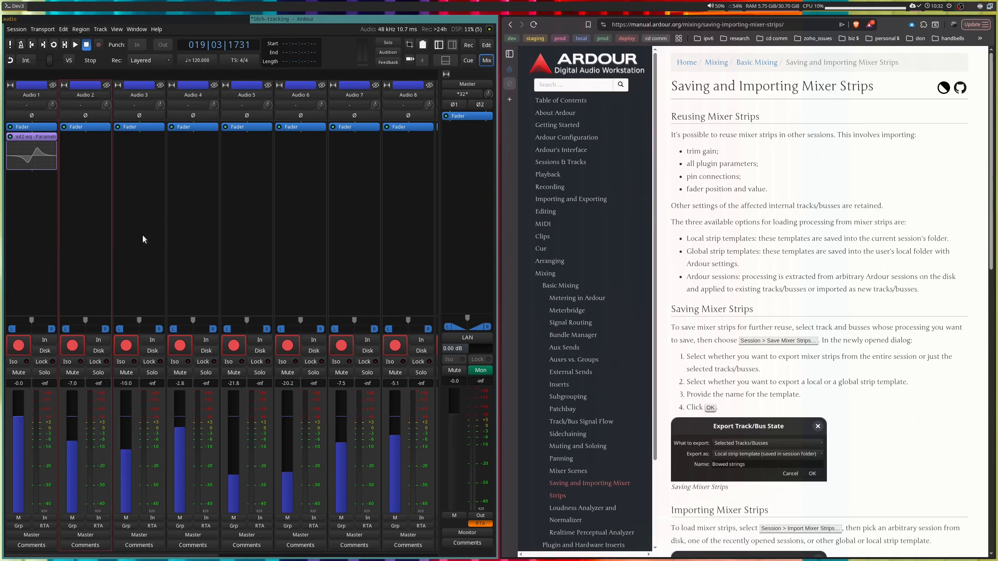
left_click(24, 29)
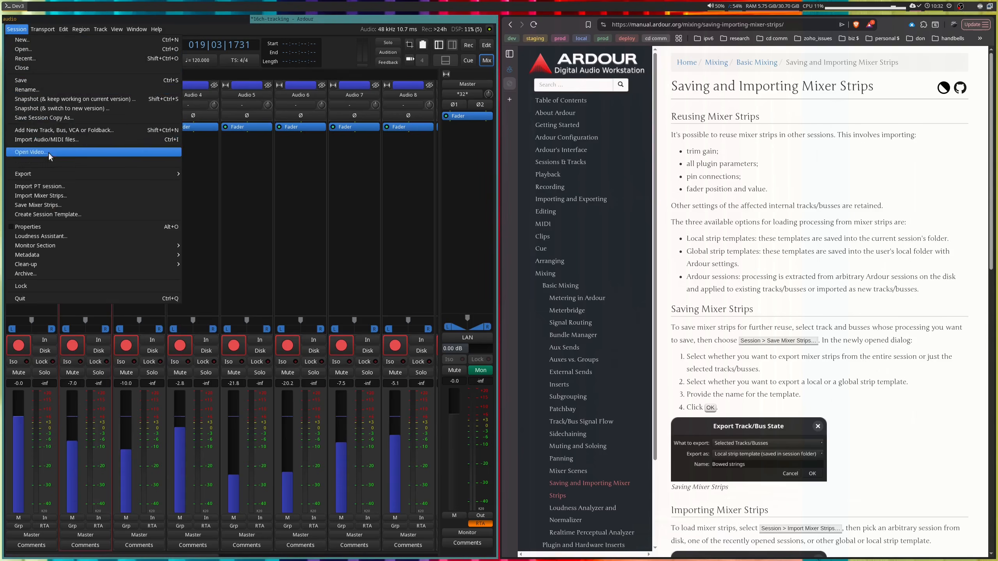
left_click(59, 196)
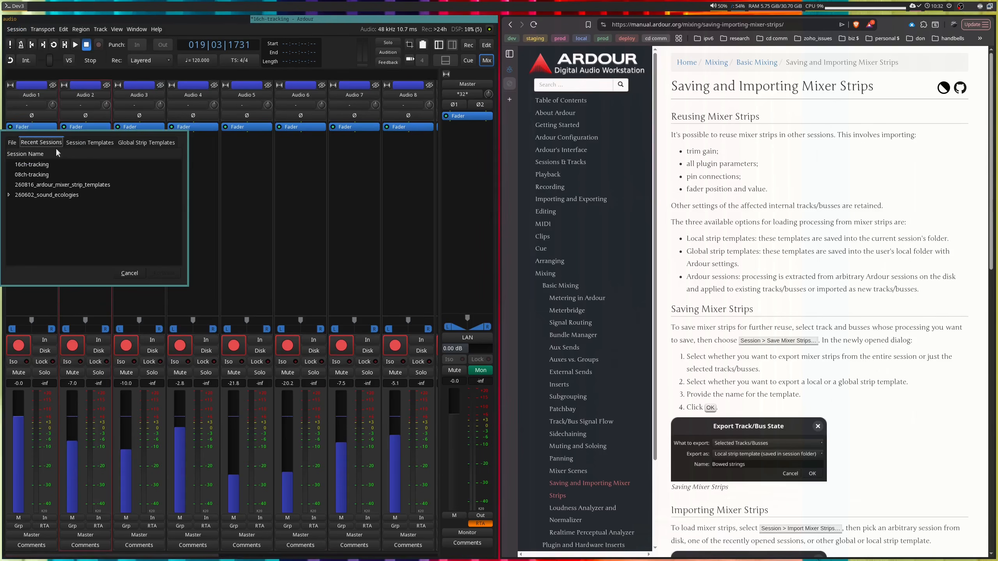
left_click(130, 143)
left_click(29, 175)
left_click(39, 164)
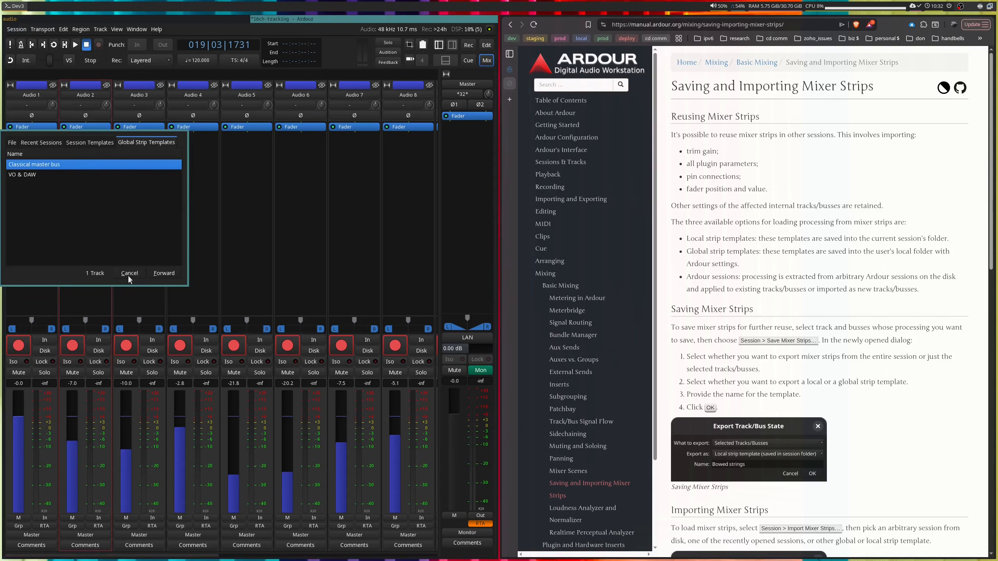
left_click(129, 273)
left_click(269, 286)
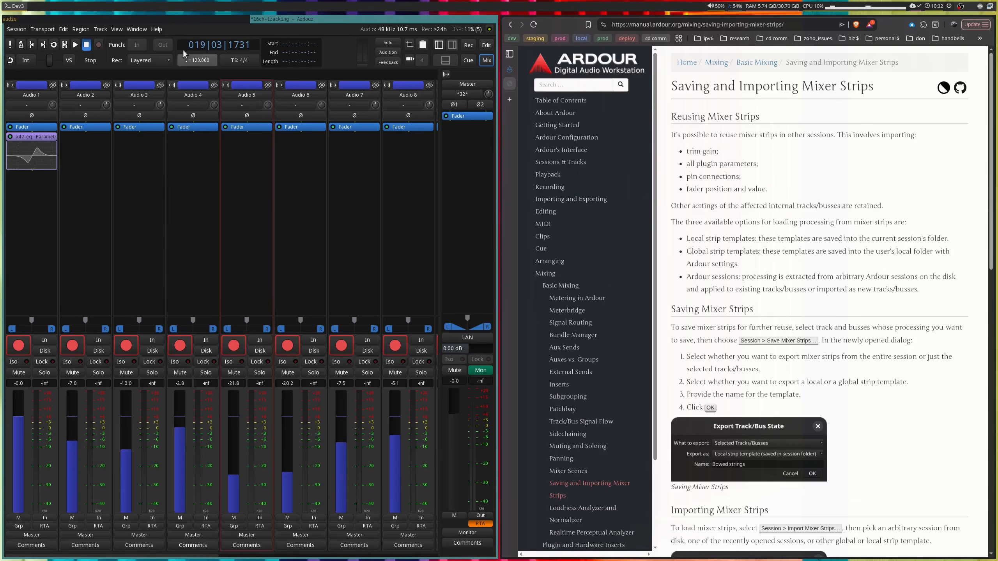
Review the global strip templates Classical master bus and VO & DAW in the template manager, including the rename and remove options
left_click(135, 29)
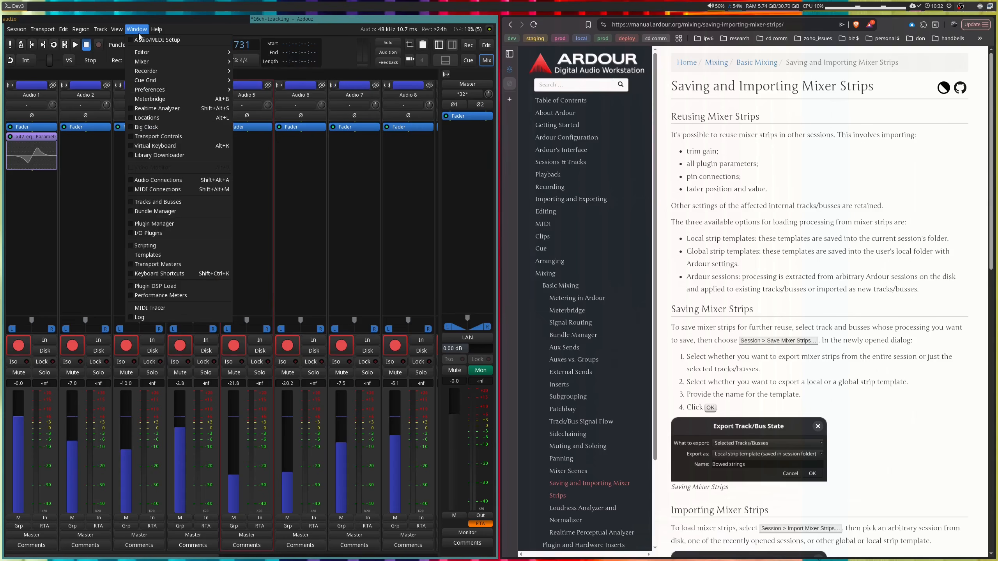
left_click(166, 254)
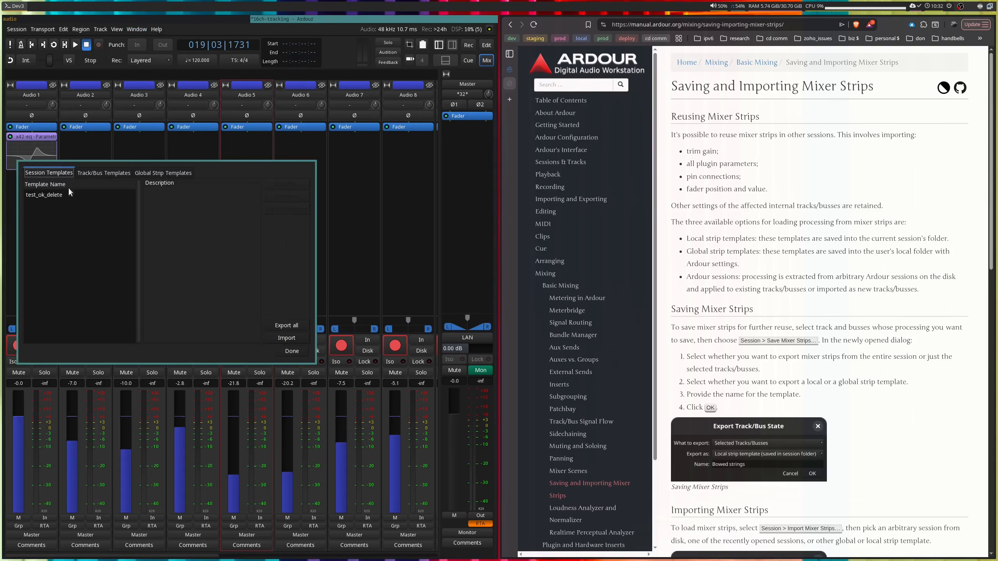
left_click(170, 172)
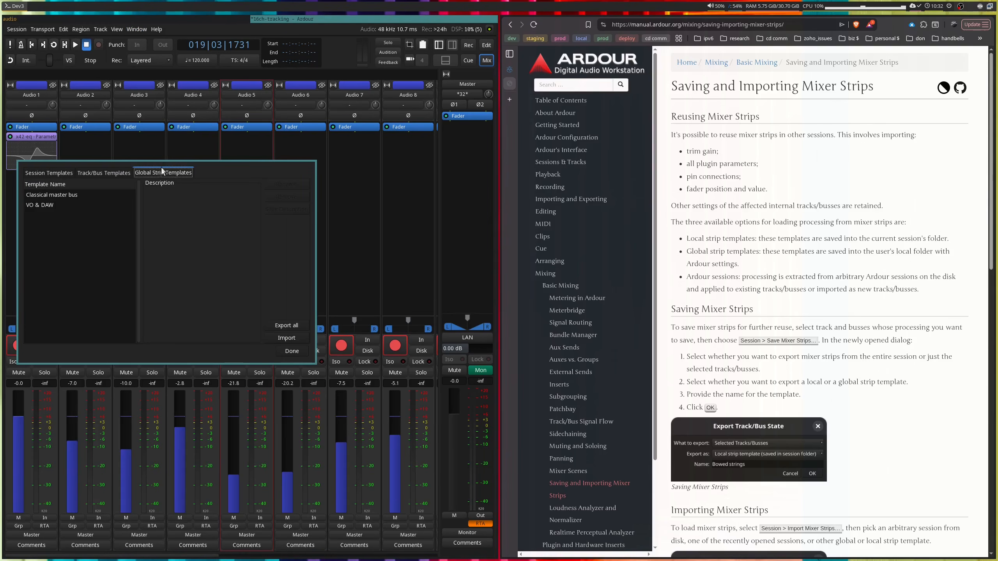
left_click(67, 195)
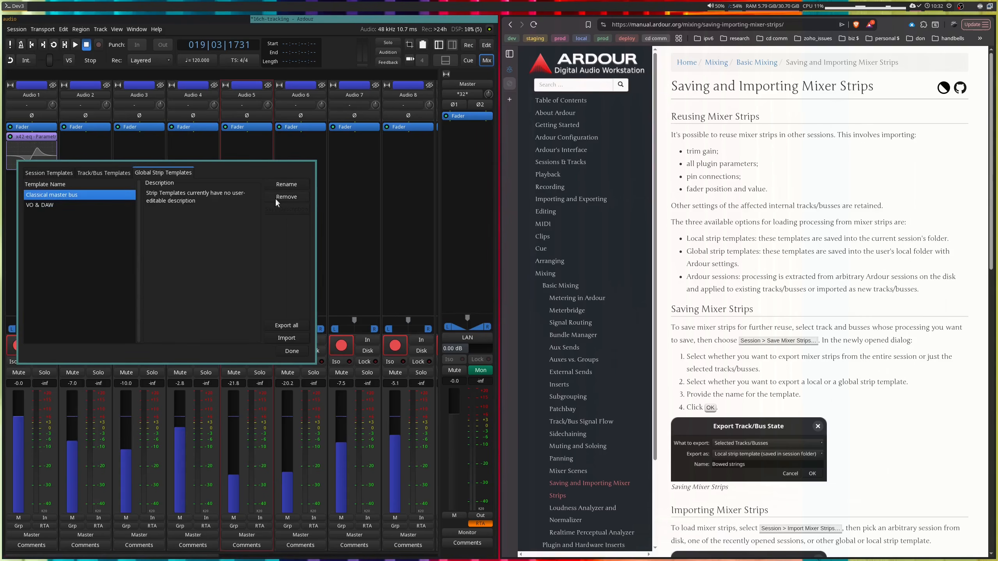
left_click(73, 204)
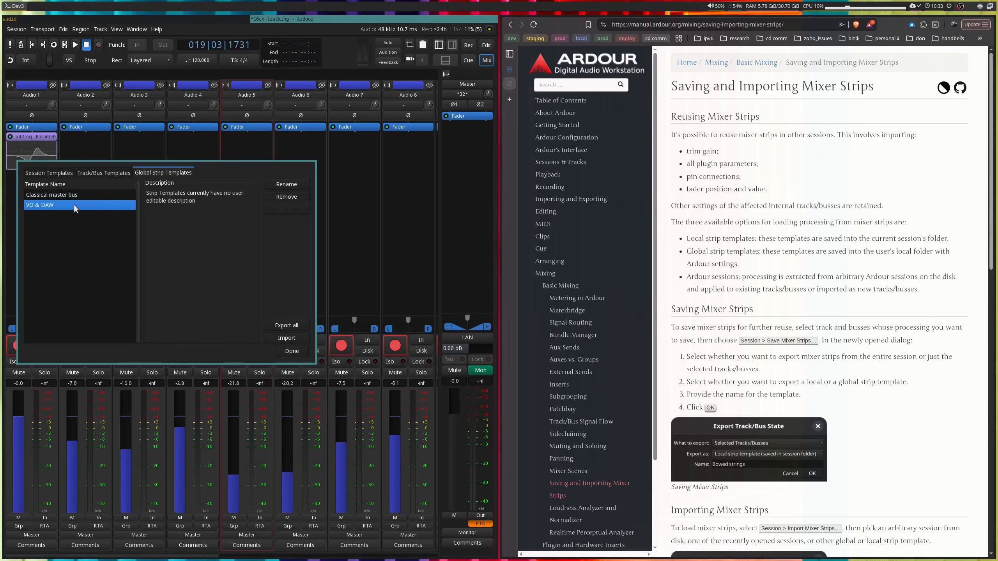
left_click(291, 351)
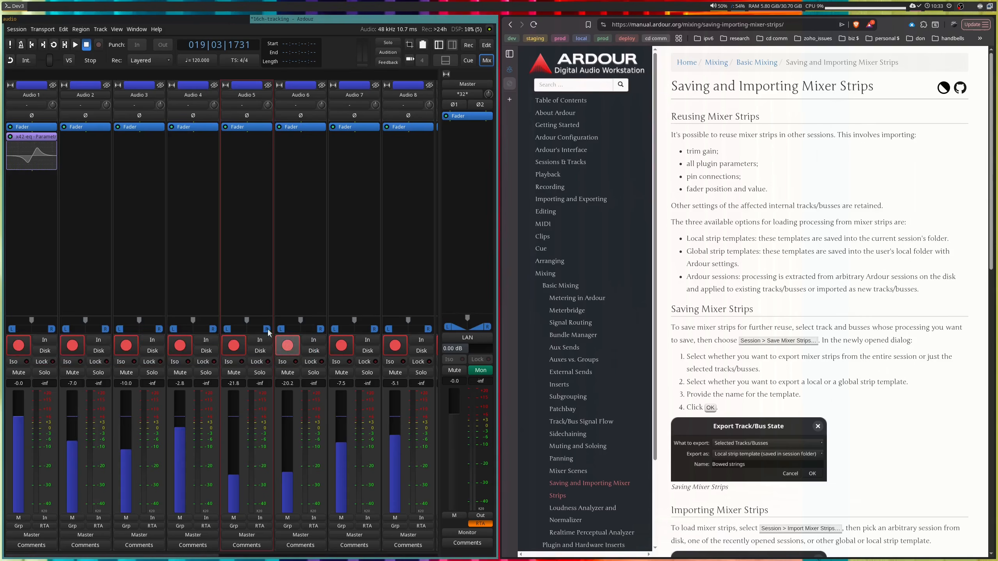
Review the export options for saving the session's mixer strips, and close the dialog without saving
left_click(15, 29)
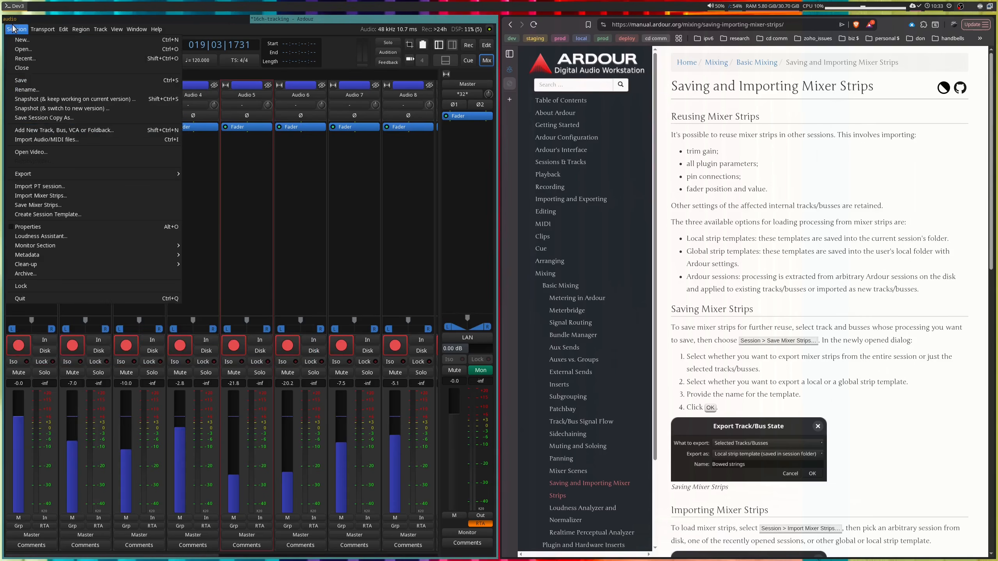
left_click(111, 209)
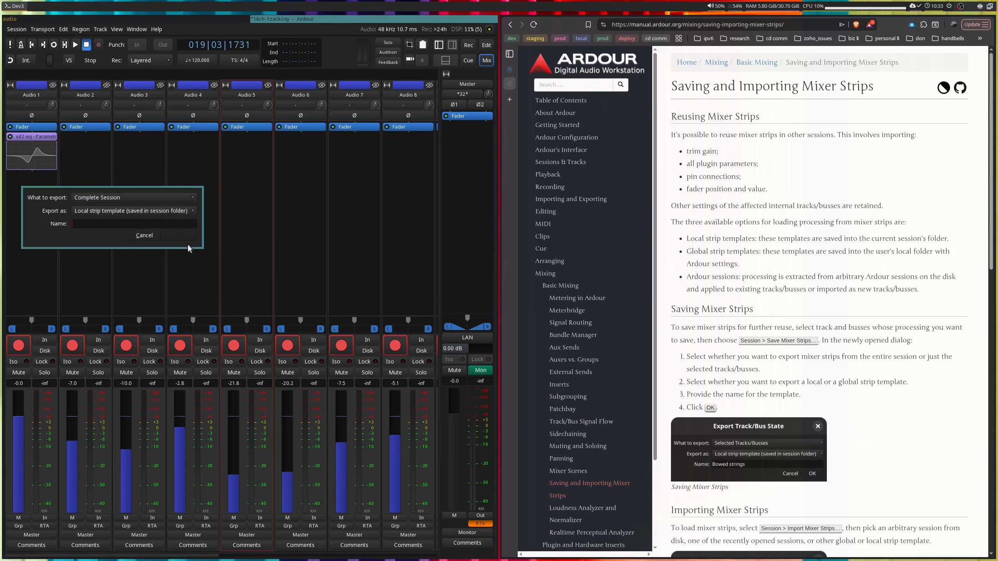
left_click(148, 236)
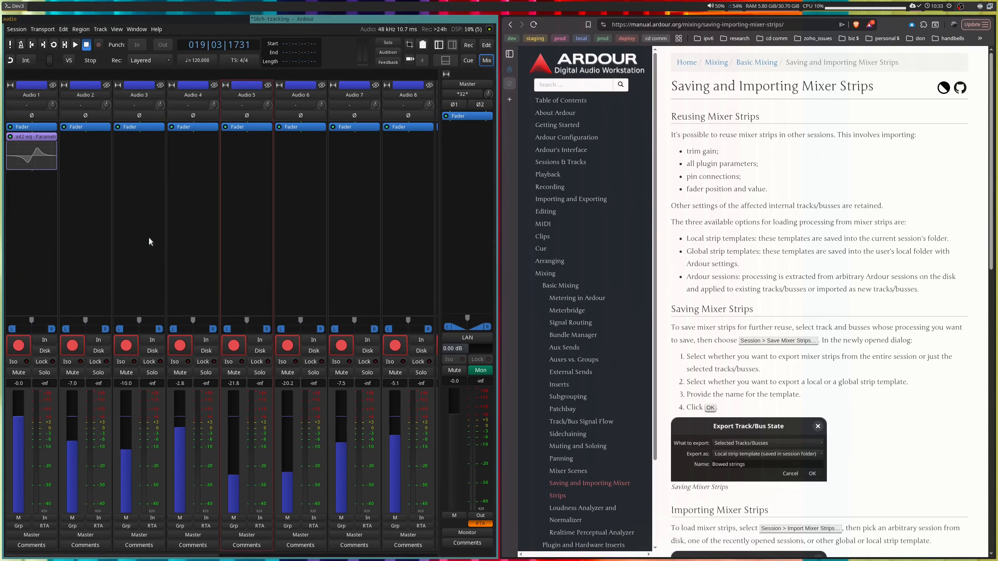
left_click(416, 235)
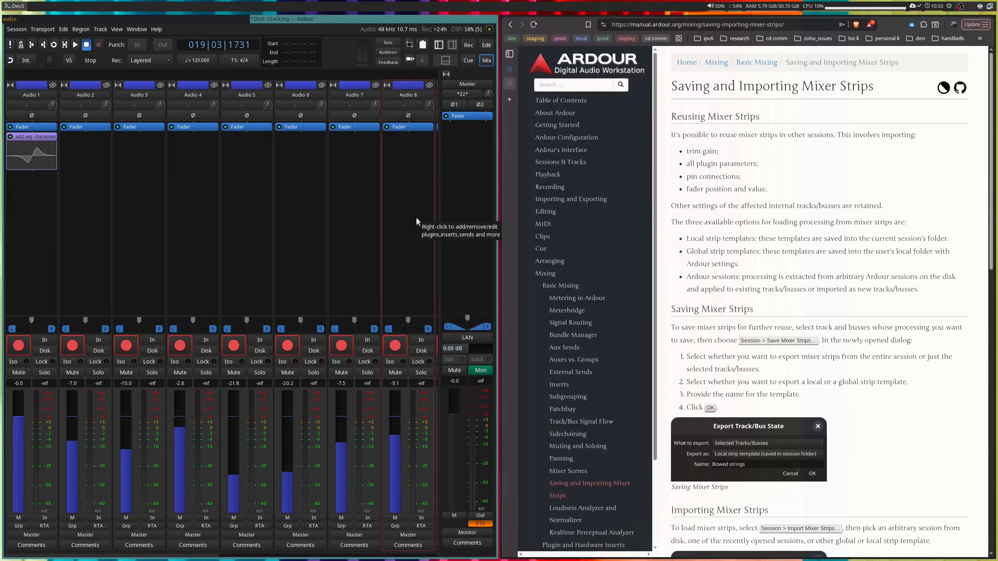
left_click(54, 238)
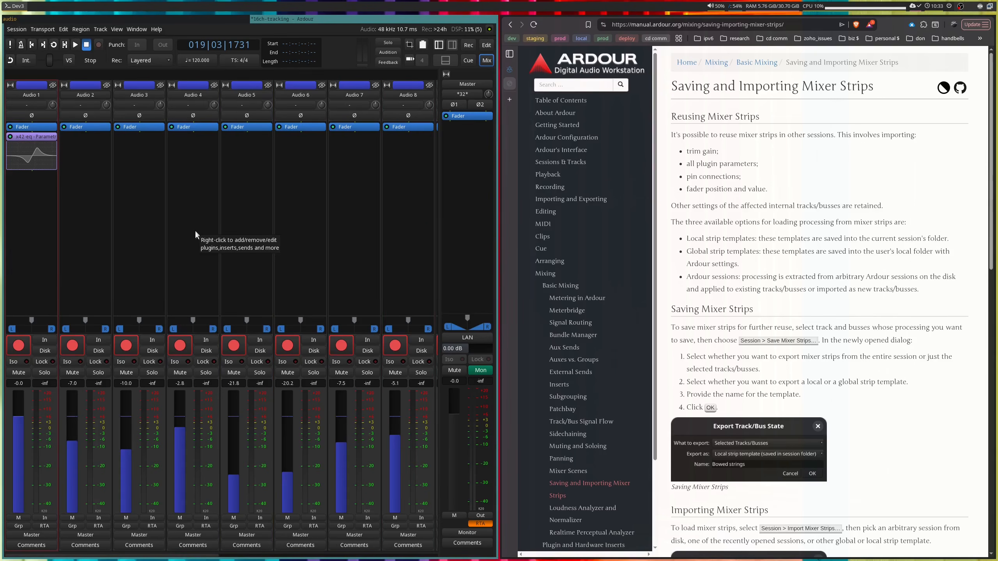
left_click(399, 226)
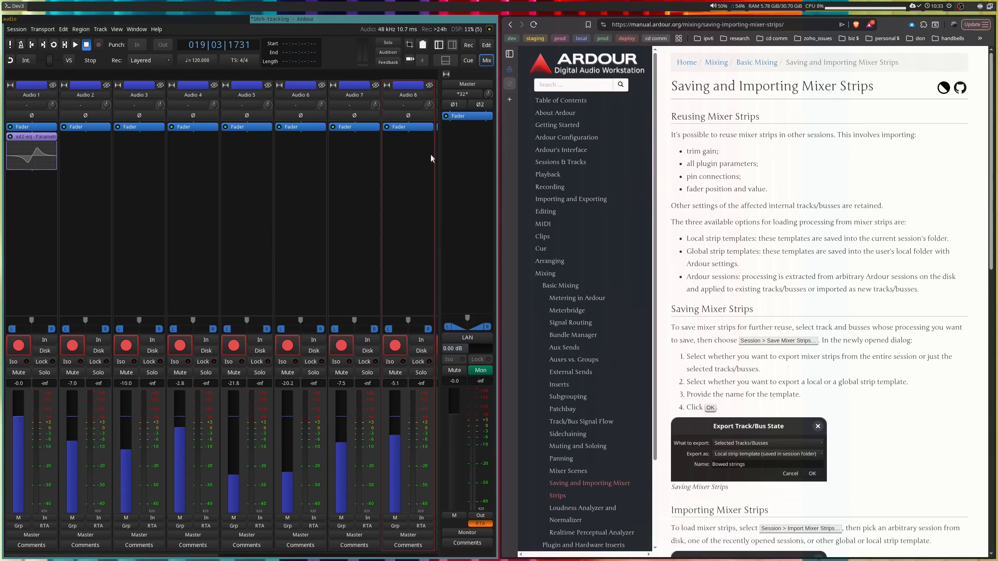
Examine the 16ch-tracking and 08ch-tracking sessions in the recent sessions list, and cancel without opening either
key("ctrl+o")
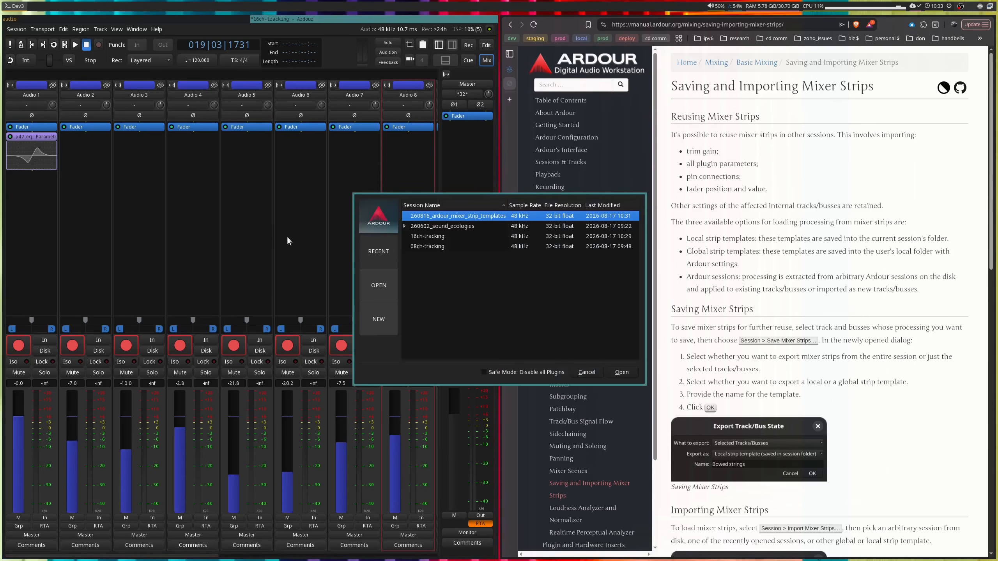
left_click(432, 245)
left_click(433, 236)
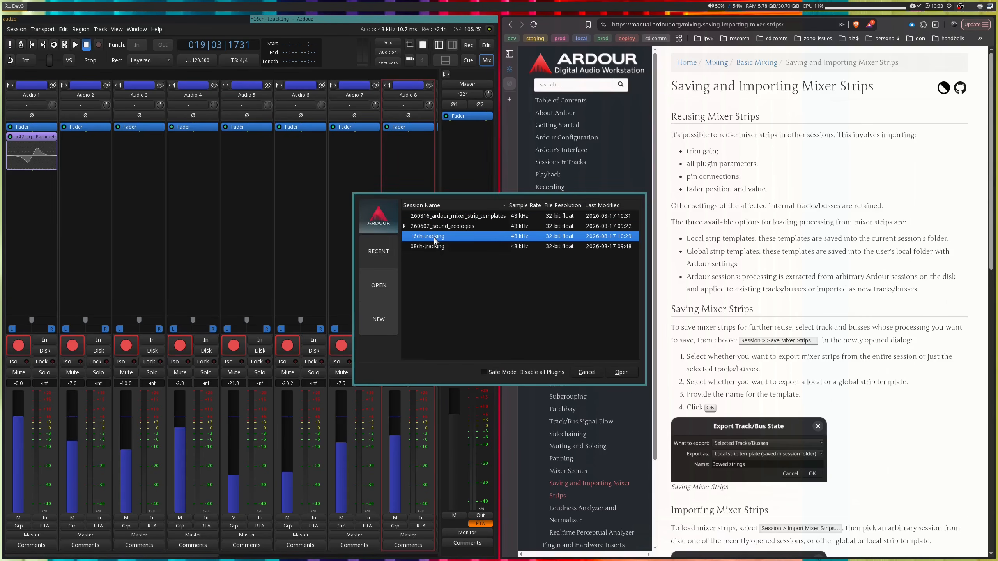
left_click(433, 247)
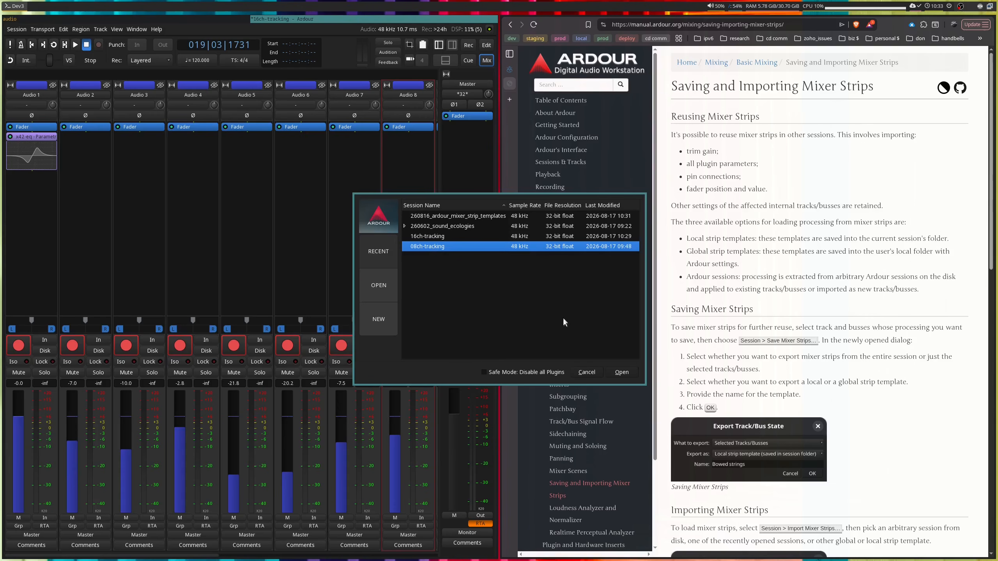
left_click(587, 372)
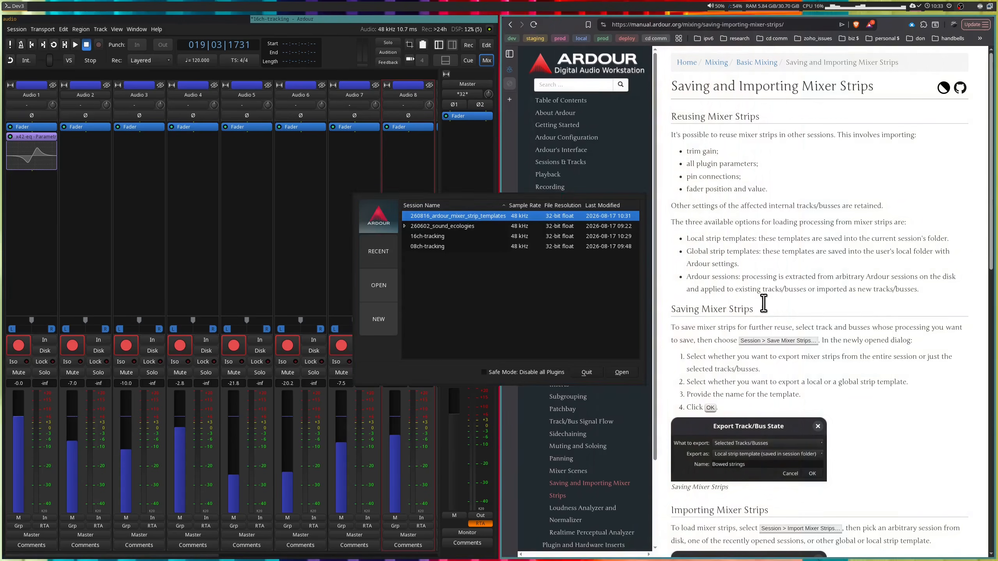
In the second Ardour instance, create a session named templates in data/audio from the Empty Template
left_click(376, 319)
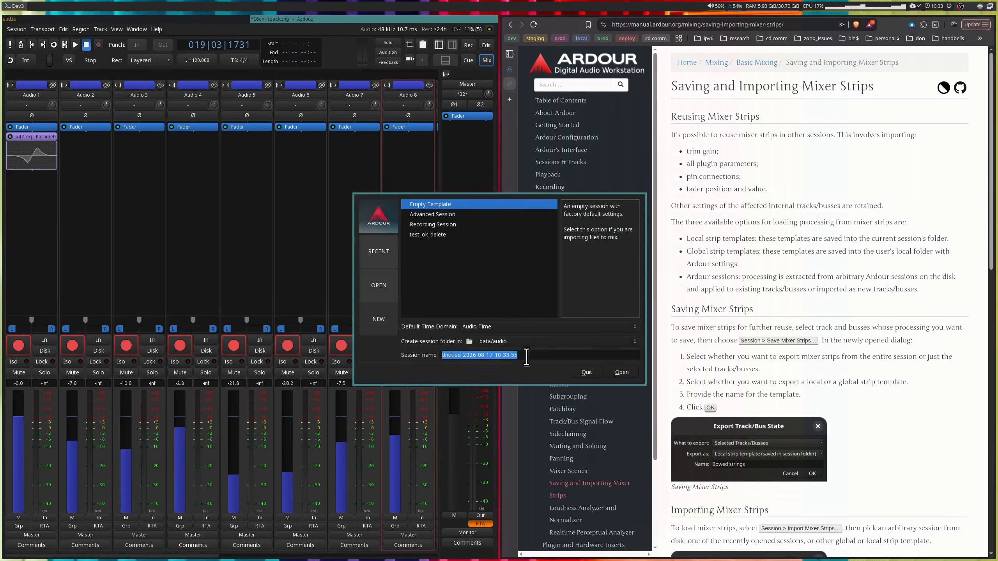
type("templates")
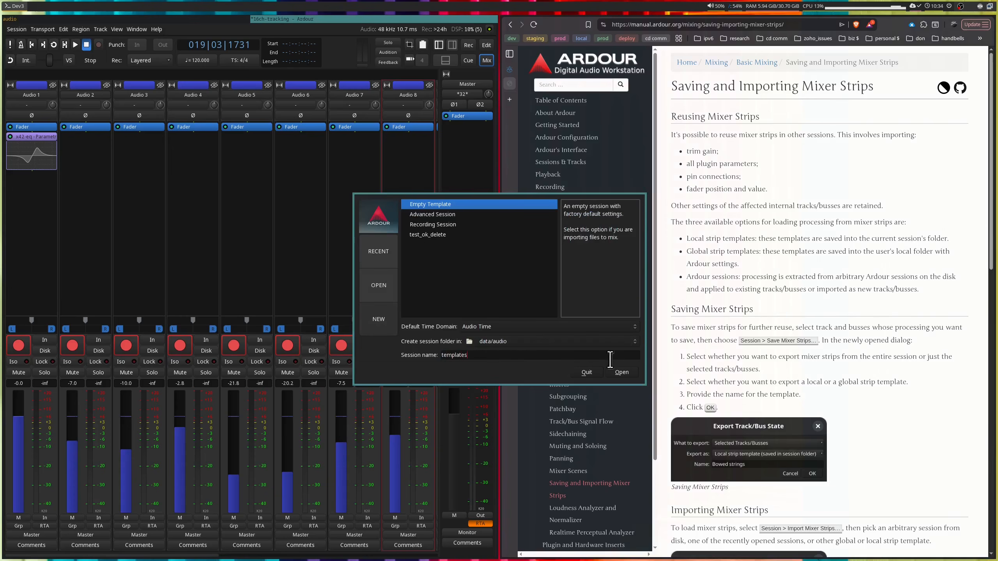
left_click(621, 372)
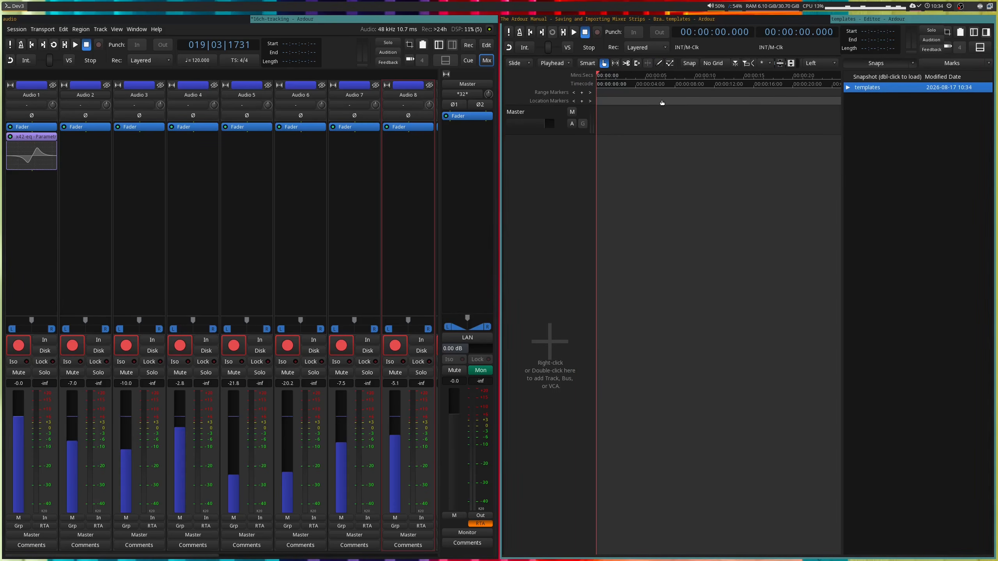
Save a snapshot of the templates session named 16ch-tracking, switch to it, and check it in the editor's snapshot list
key("alt+m")
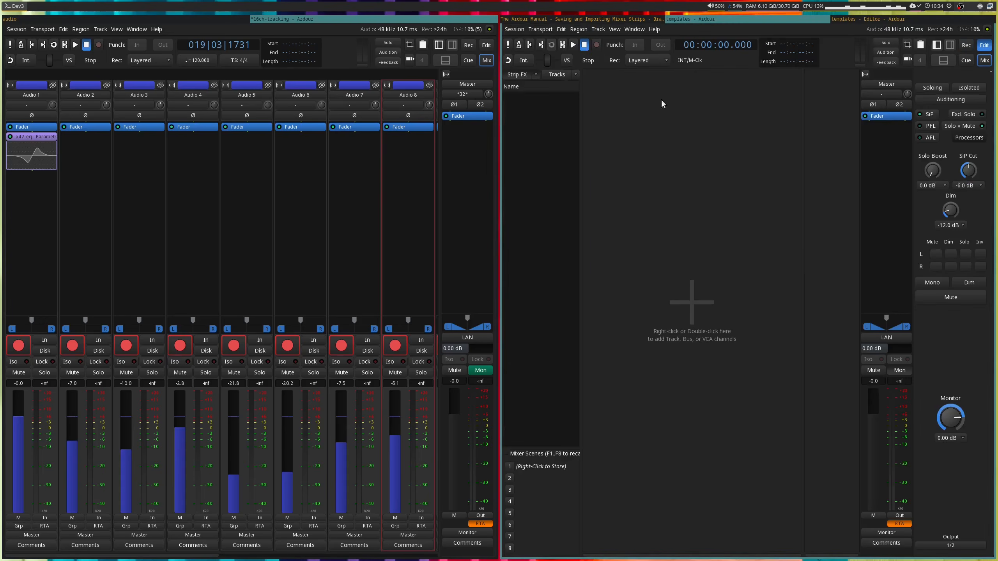
left_click(514, 30)
left_click(563, 119)
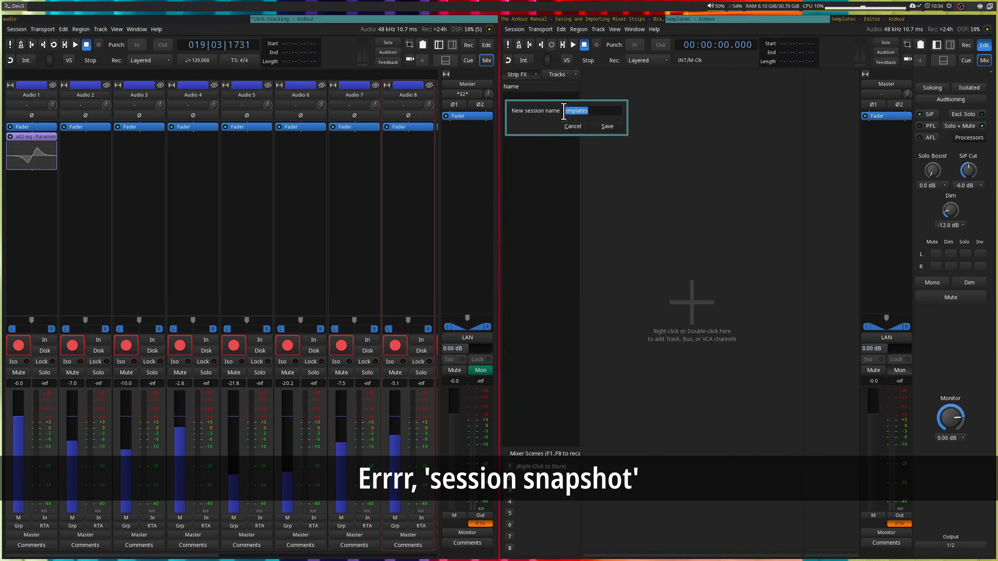
type("16ch-tracking")
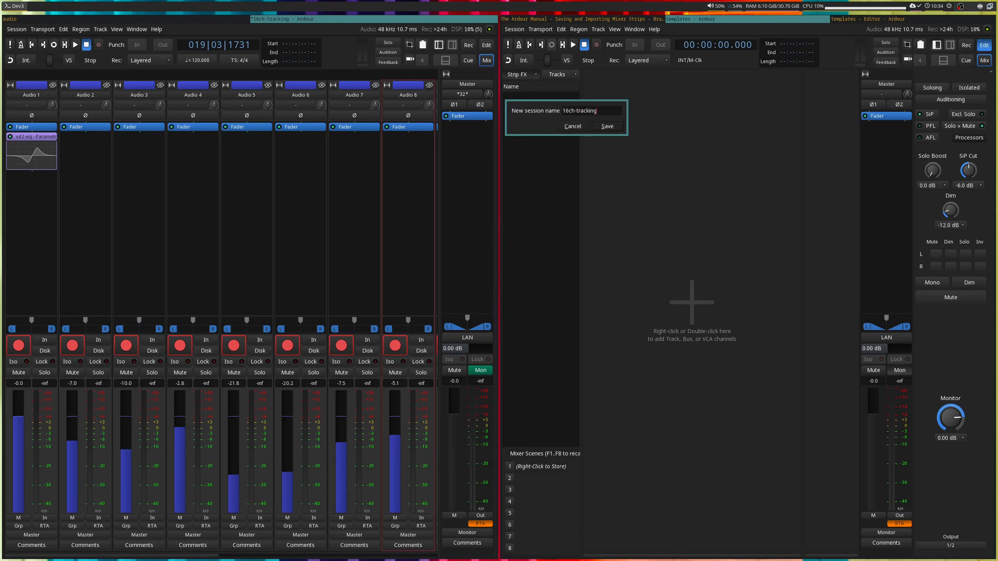
key("Return")
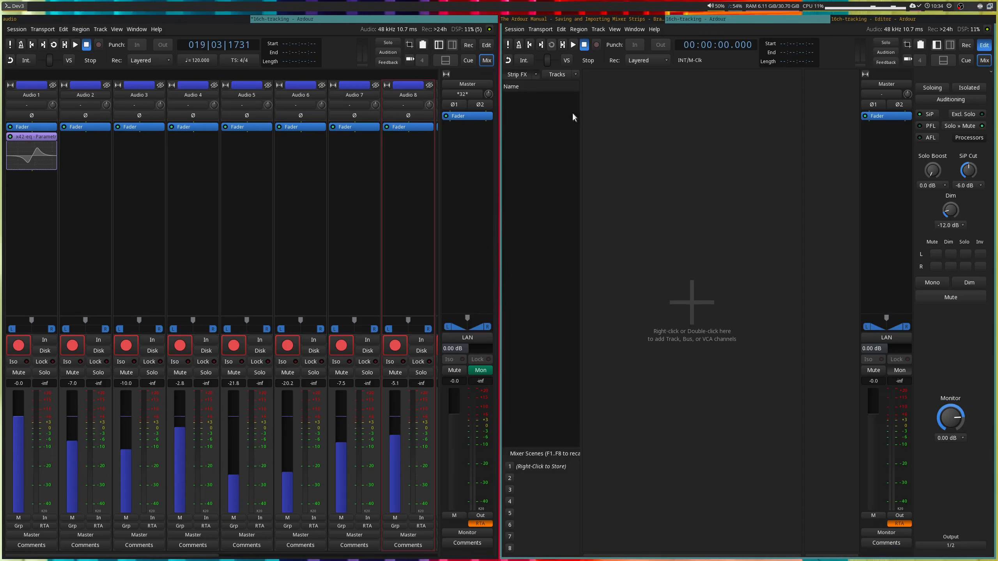
key("alt+e")
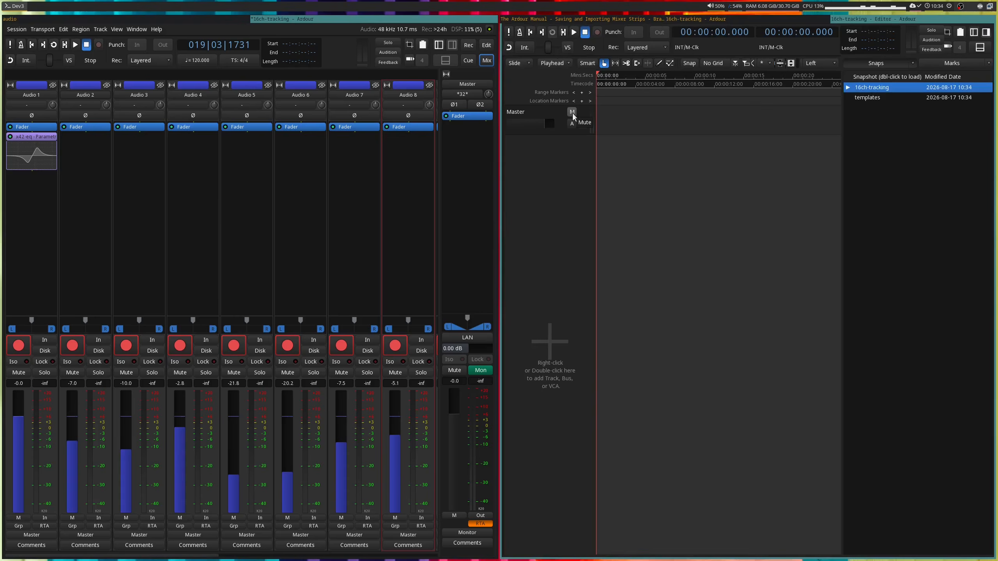
In the templates session's 16ch-tracking snapshot, import all mixer strips from the recent 16ch-tracking session as new tracks
key("alt+m")
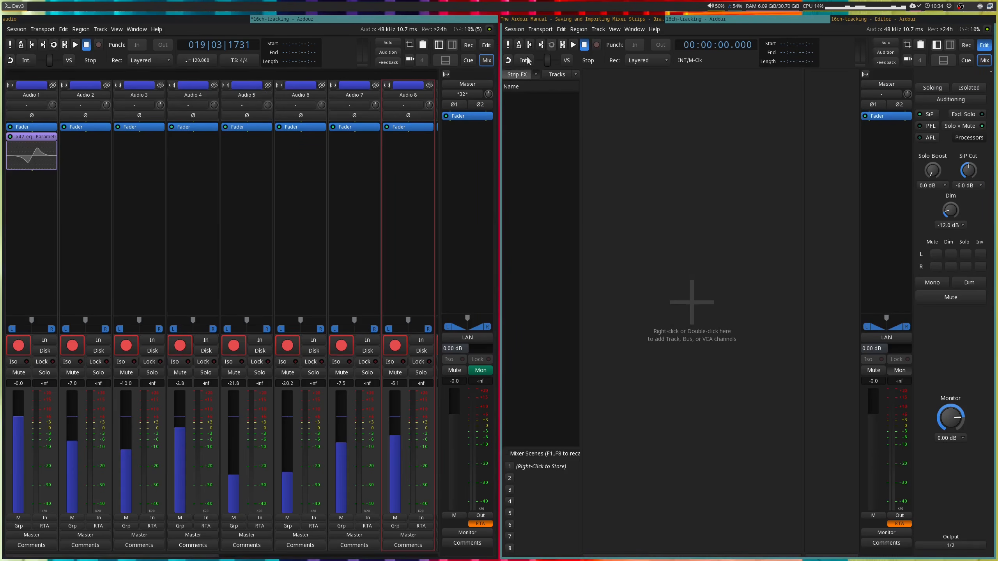
left_click(514, 29)
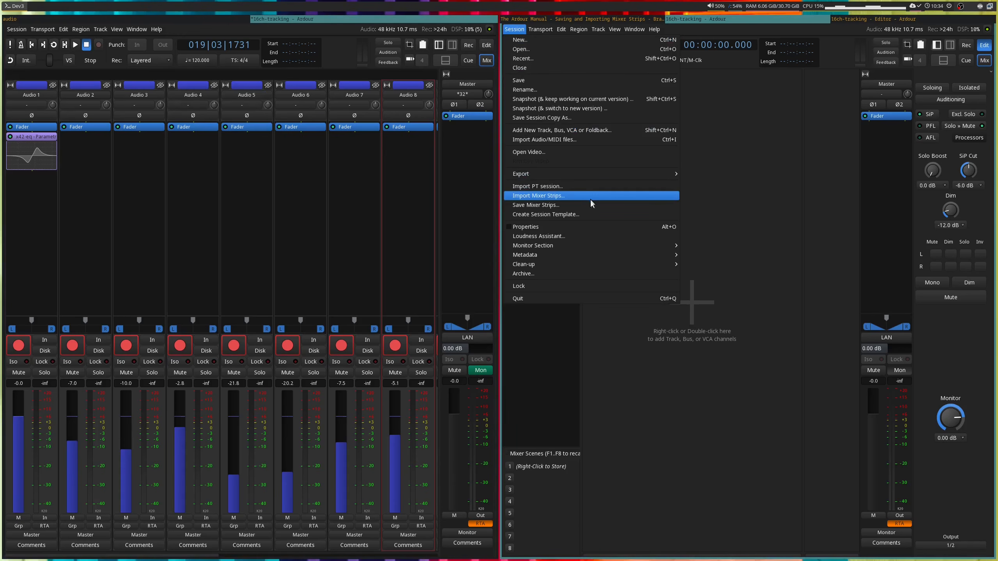
left_click(590, 200)
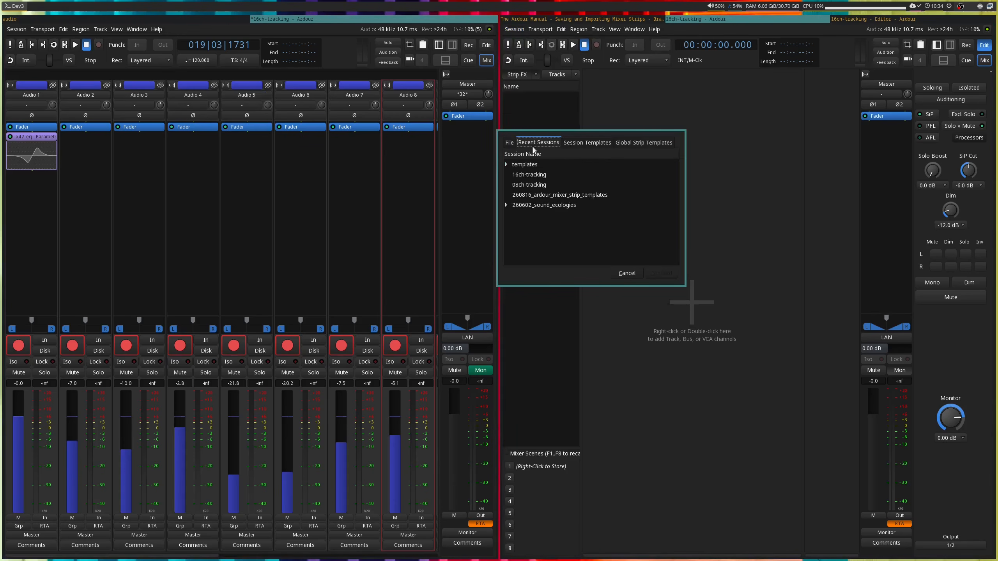
left_click(515, 174)
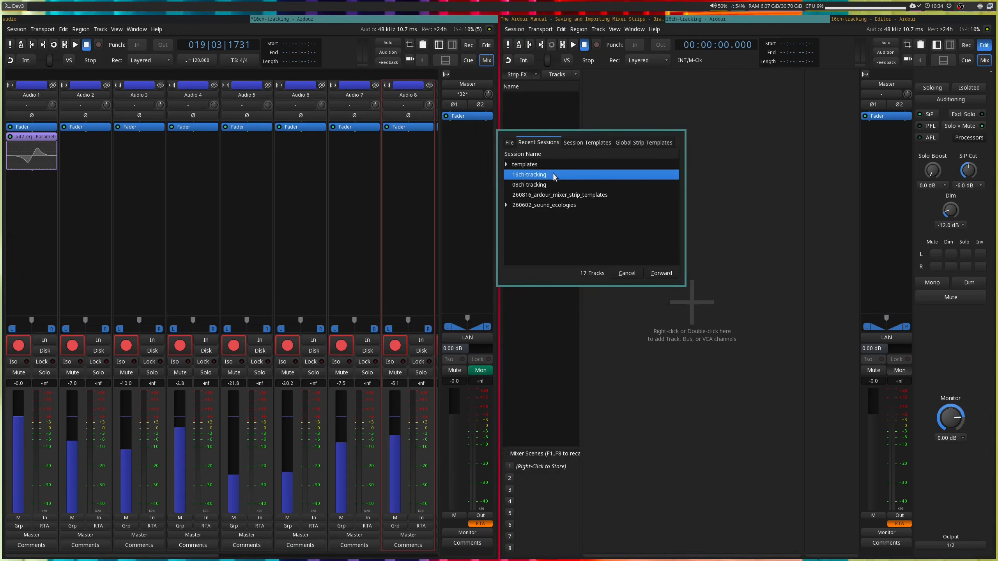
left_click(661, 273)
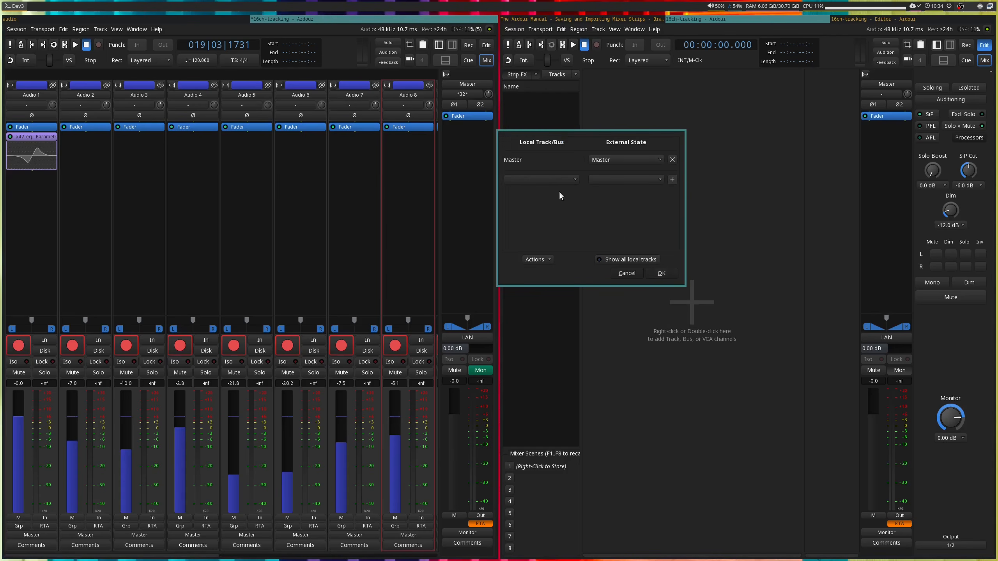
left_click(541, 259)
left_click(557, 272)
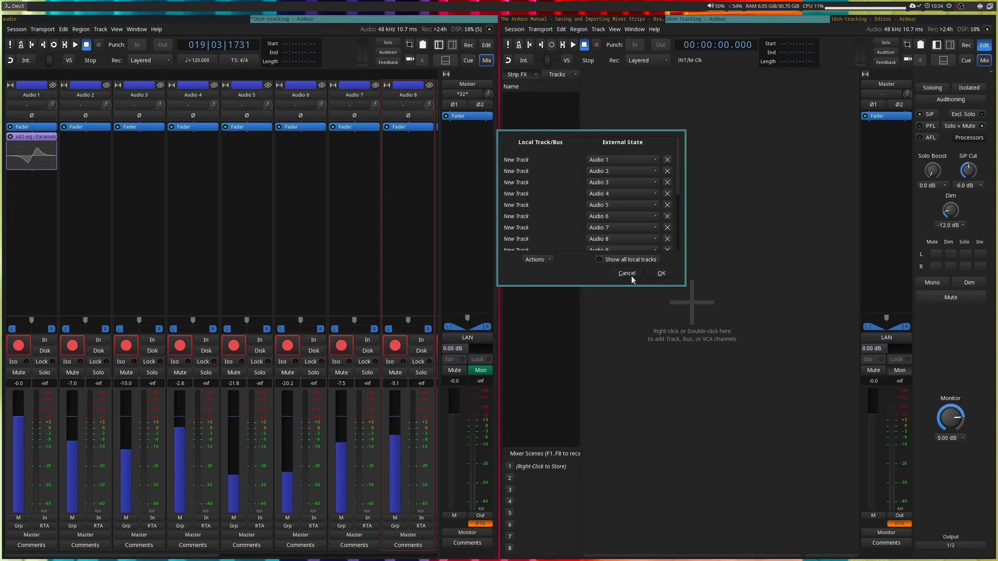
left_click(662, 273)
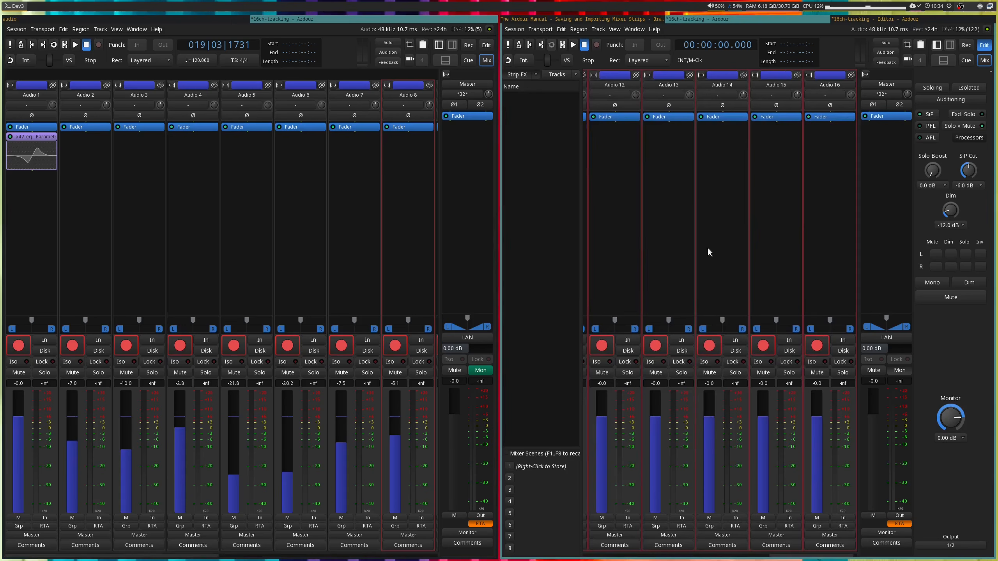
Hide the mixer's side list and examine the imported strips from Audio 16 back to Audio 1
scroll(711, 244, "left", 10)
scroll(711, 248, "right", 10)
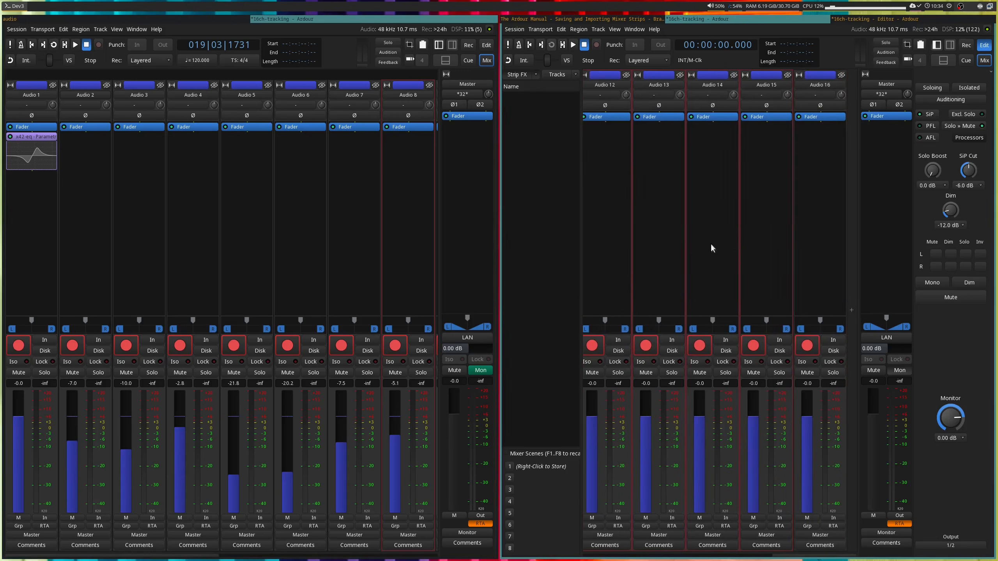
key("shift+l")
scroll(711, 244, "left", 10)
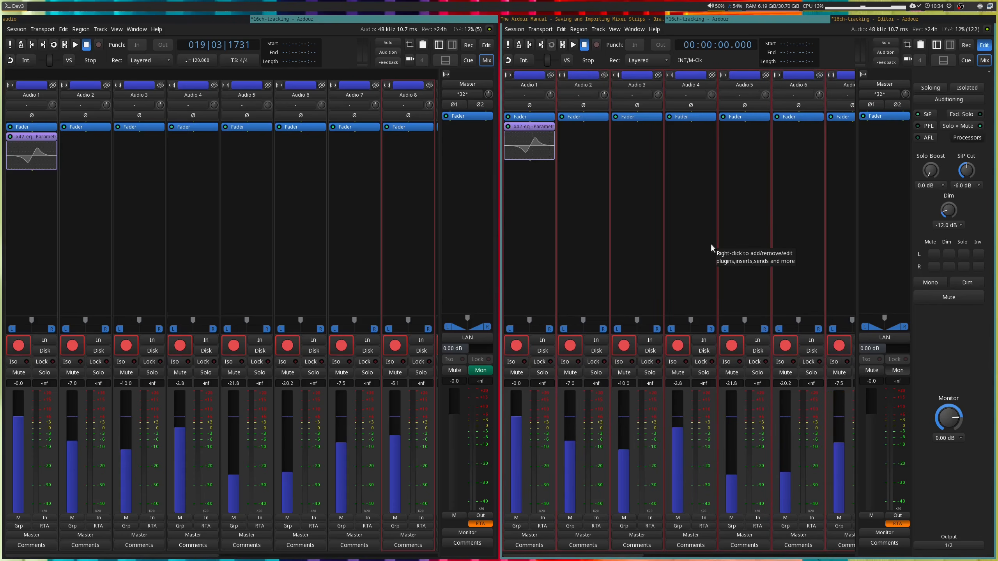
Switch to the empty templates snapshot from the editor's snapshot list, saving the changes to the 16ch-tracking snapshot
key("super+Right")
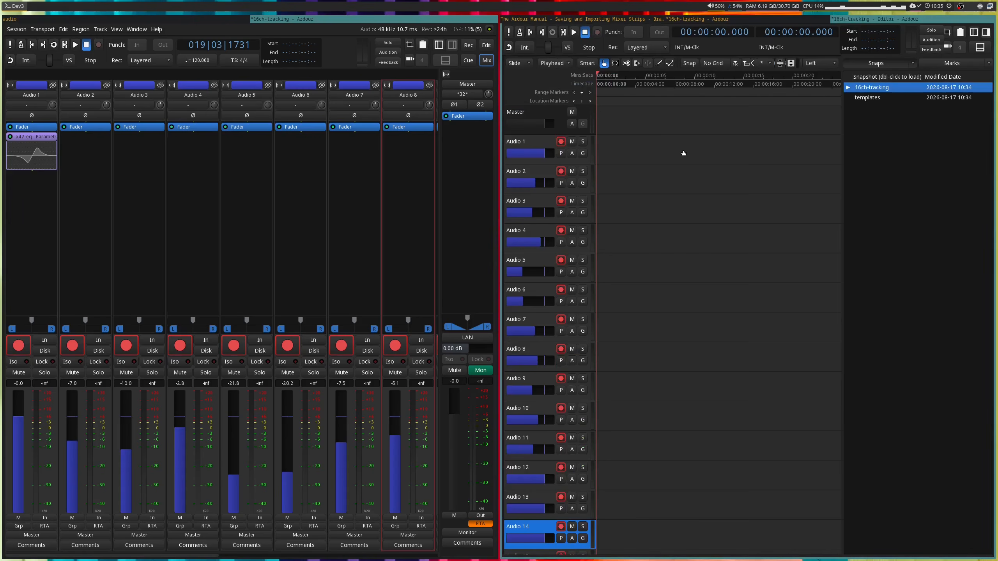
double_click(866, 98)
left_click(895, 114)
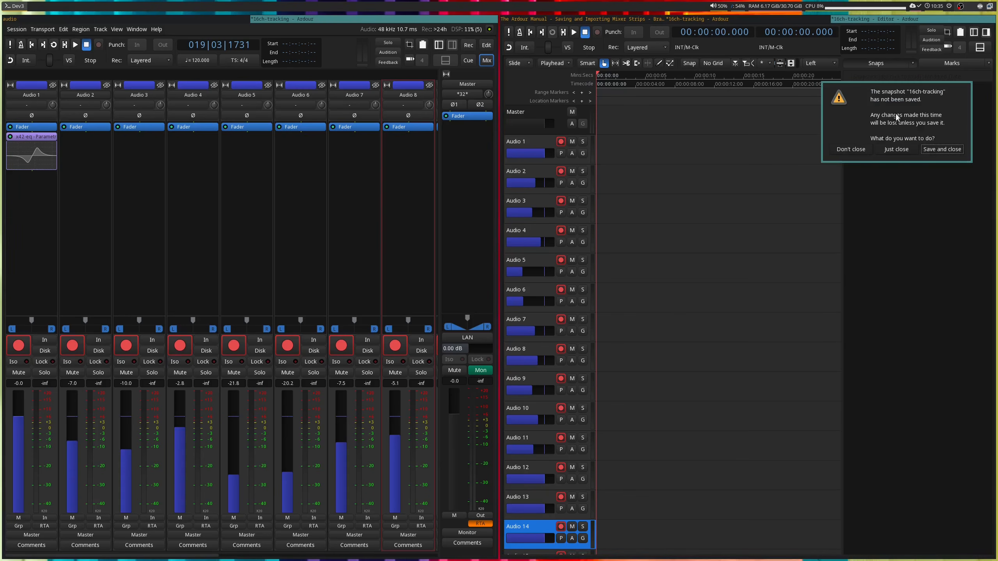
left_click(945, 149)
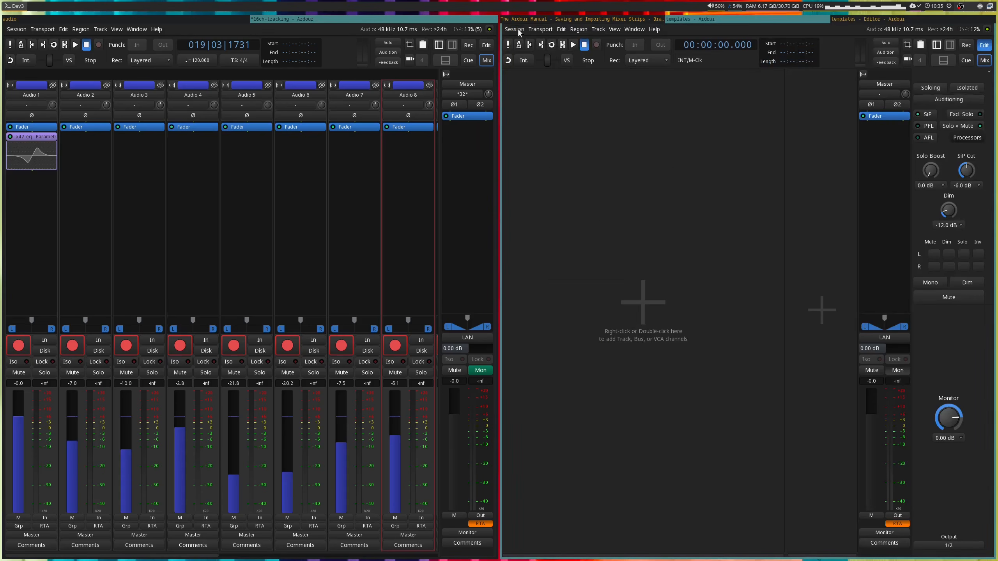
Save a snapshot of the templates session named 8ch-tracking and switch to it
left_click(514, 30)
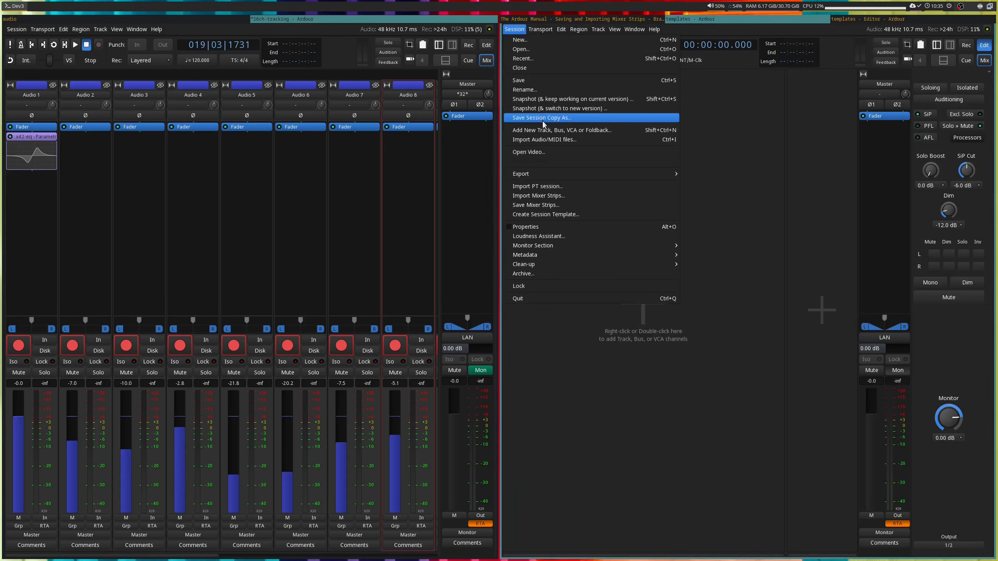
left_click(571, 108)
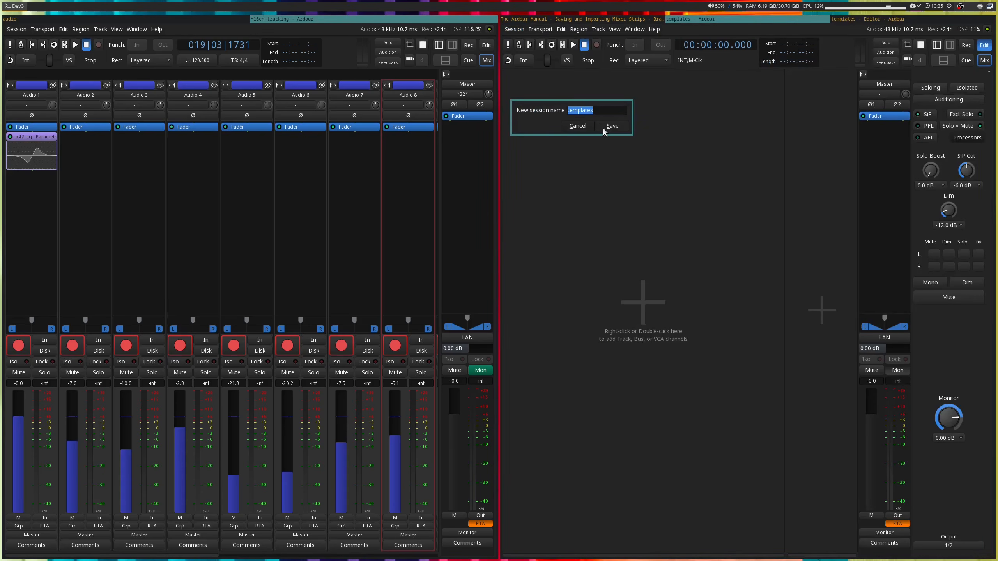
type("8ch-tracking")
left_click(603, 128)
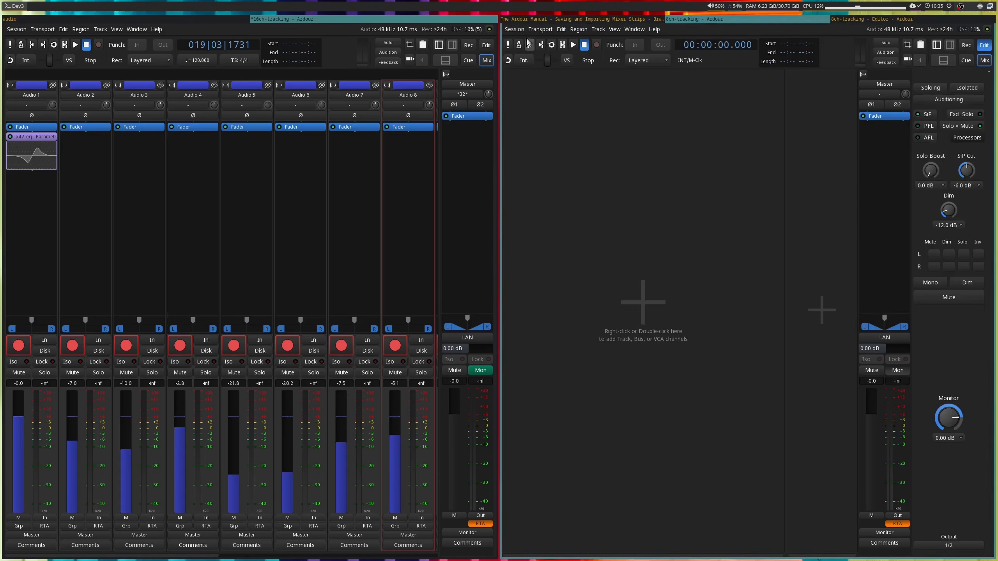
Import all mixer strips from the recent 08ch-tracking session as new tracks, and save the snapshot
left_click(514, 31)
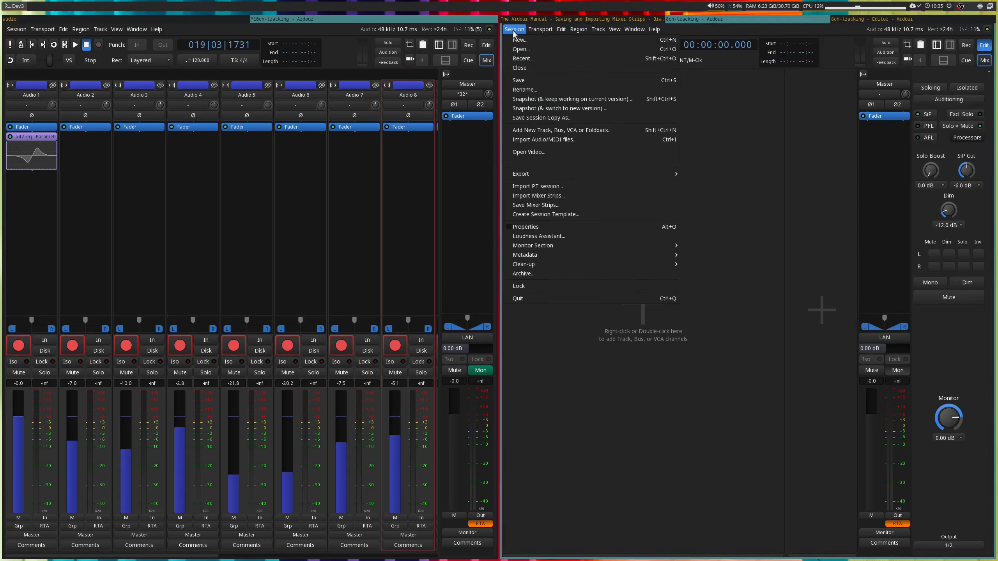
left_click(580, 193)
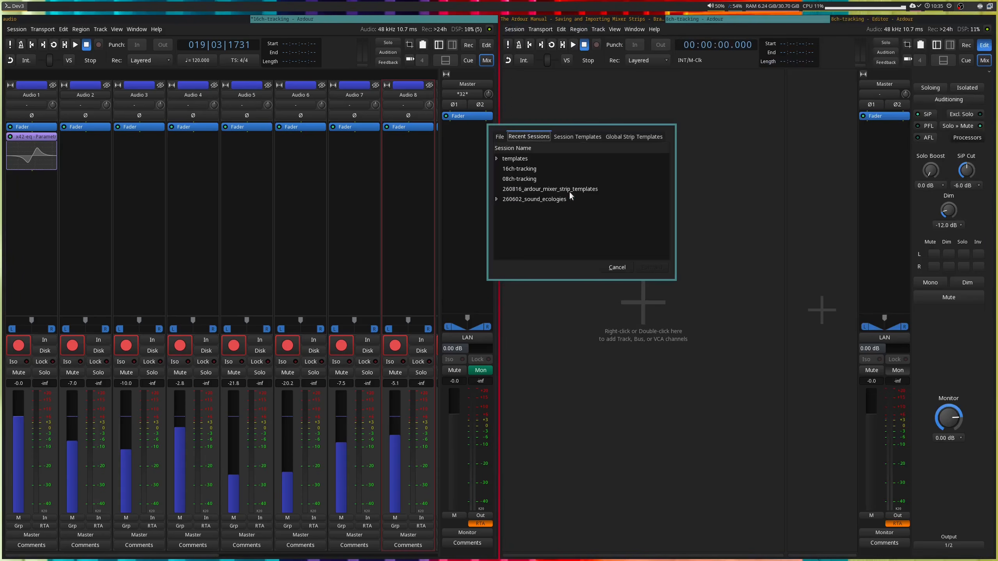
left_click(519, 179)
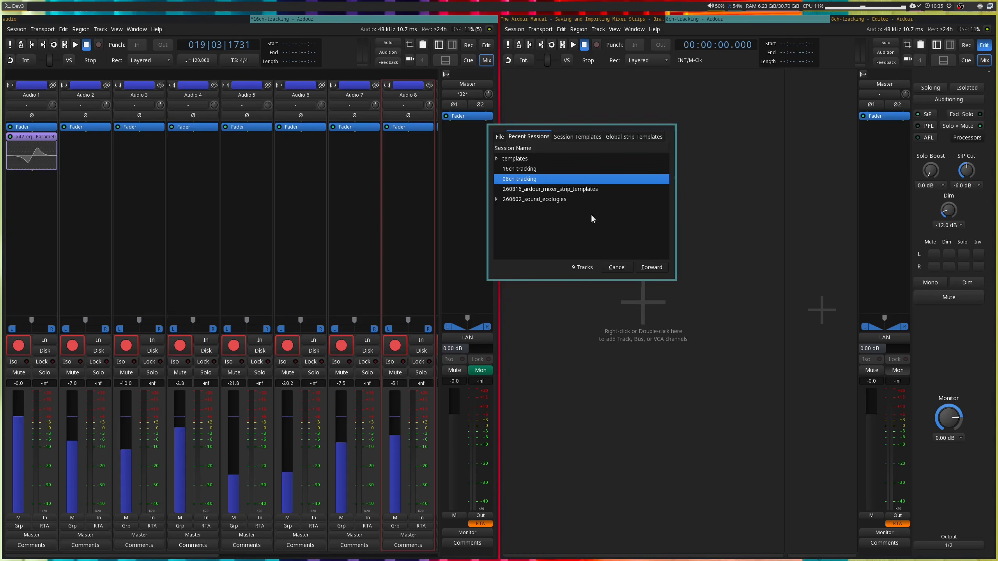
left_click(651, 267)
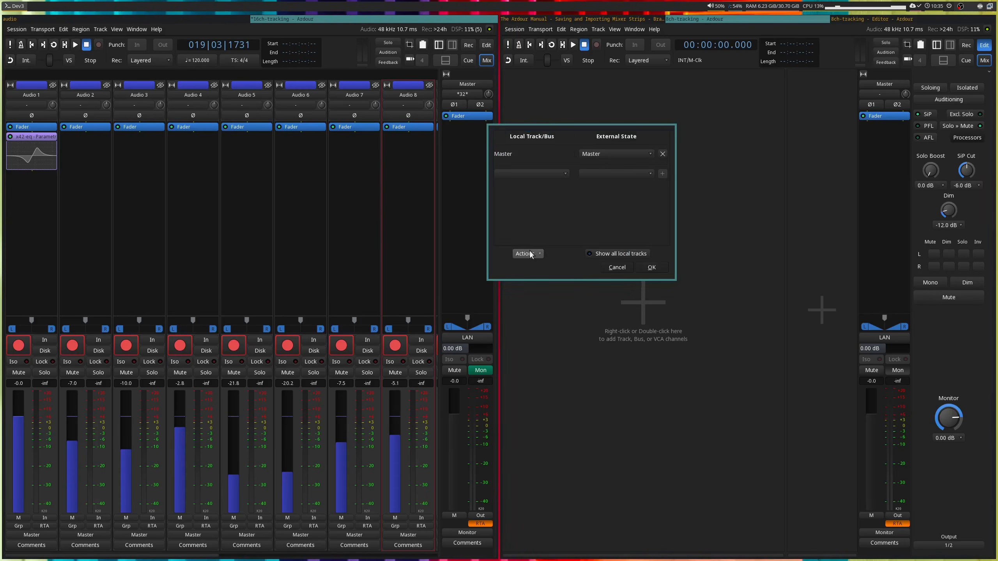
left_click(526, 253)
left_click(557, 274)
left_click(651, 267)
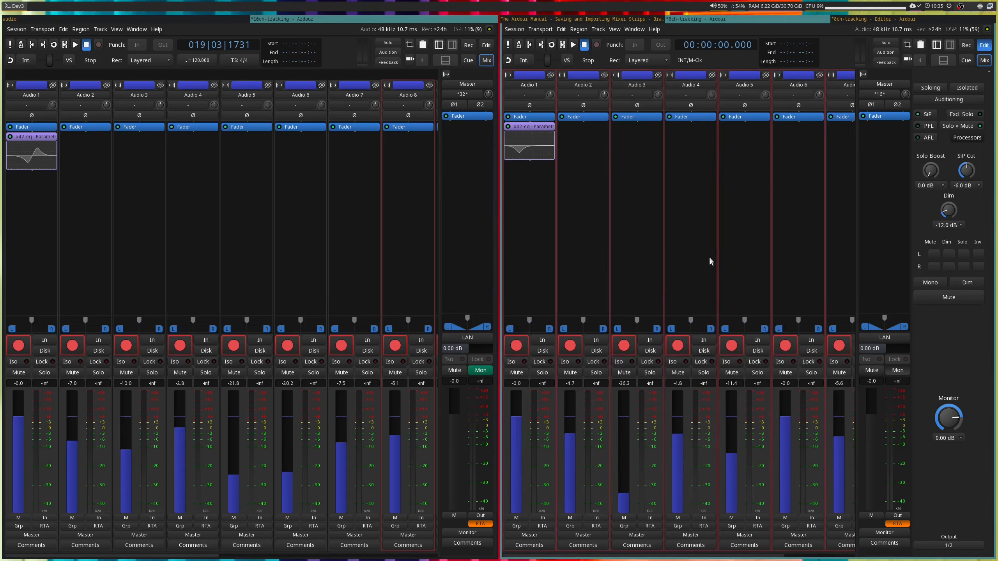
key("ctrl+s")
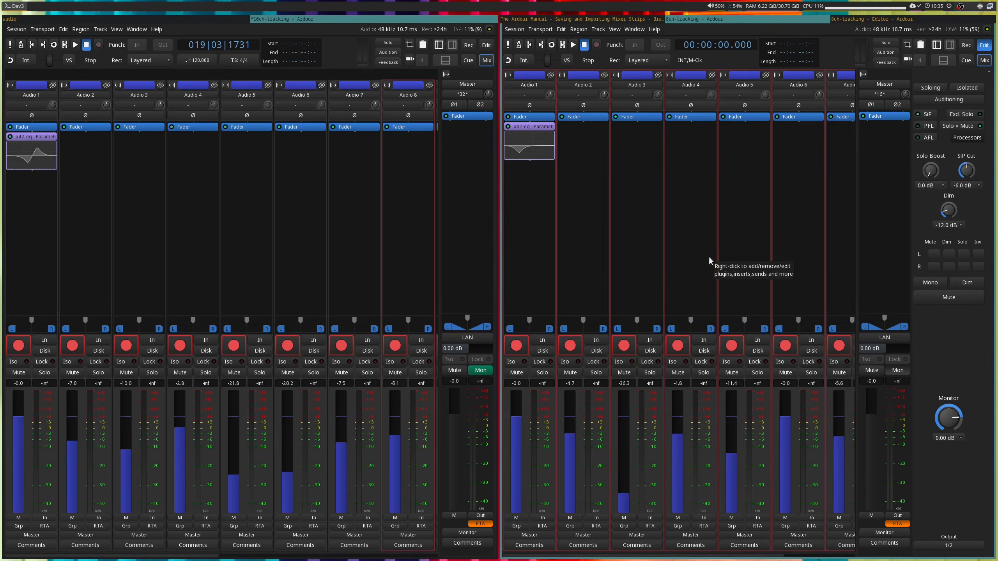
In the first Ardour instance, save and close 16ch-tracking, and create a session named test-01 in data/audio from the Empty Template
left_click(218, 235)
key("ctrl+w")
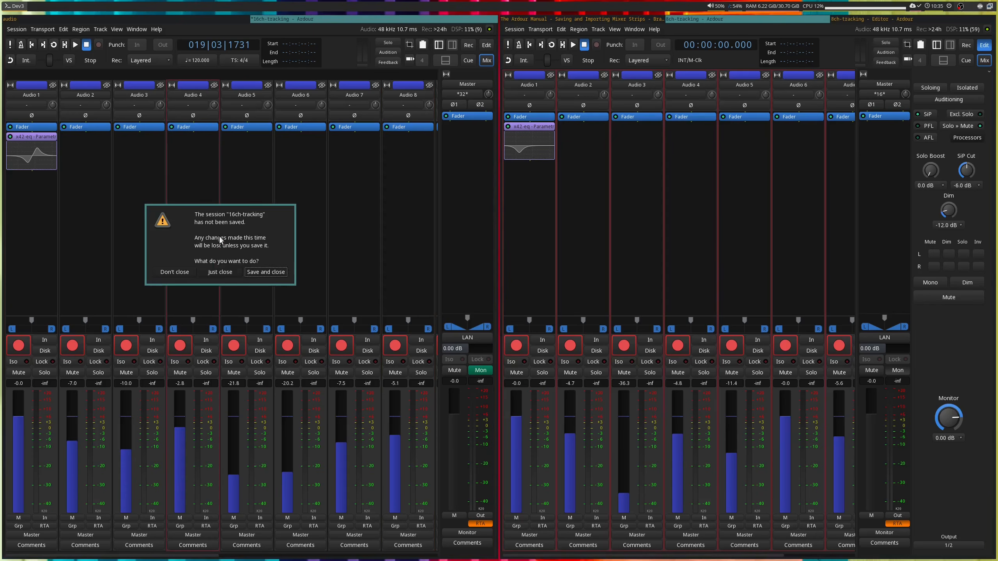
left_click(266, 272)
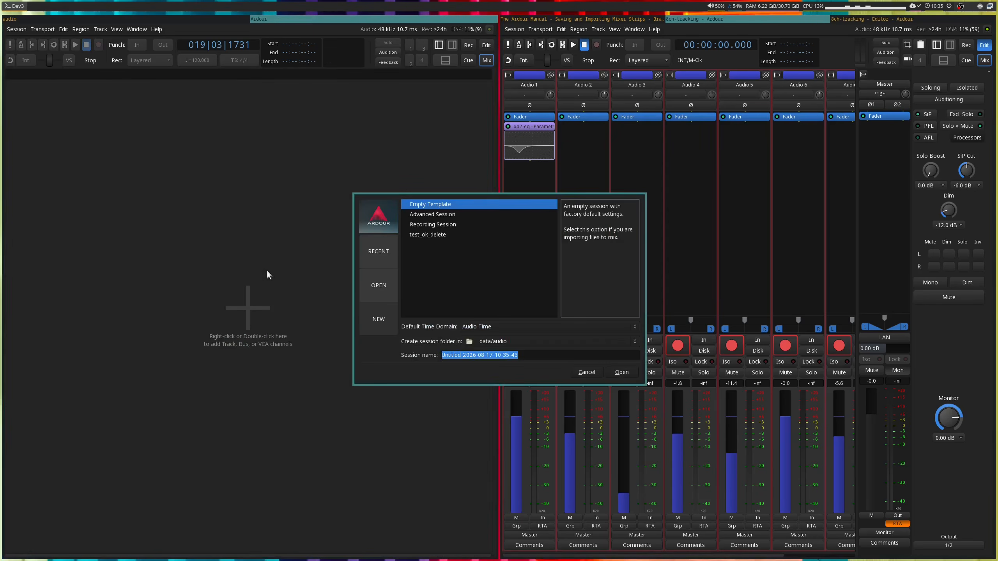
type("test-01")
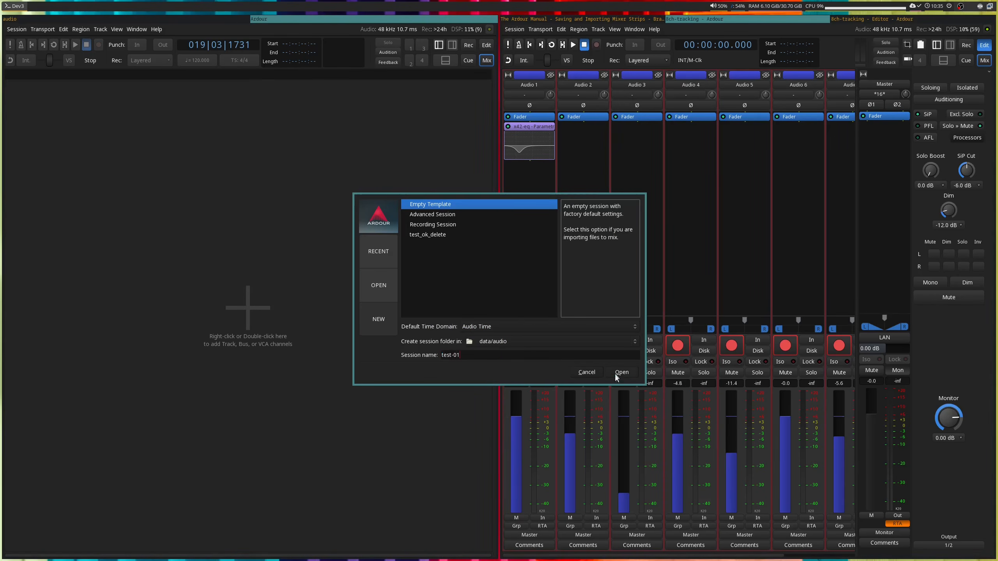
left_click(616, 373)
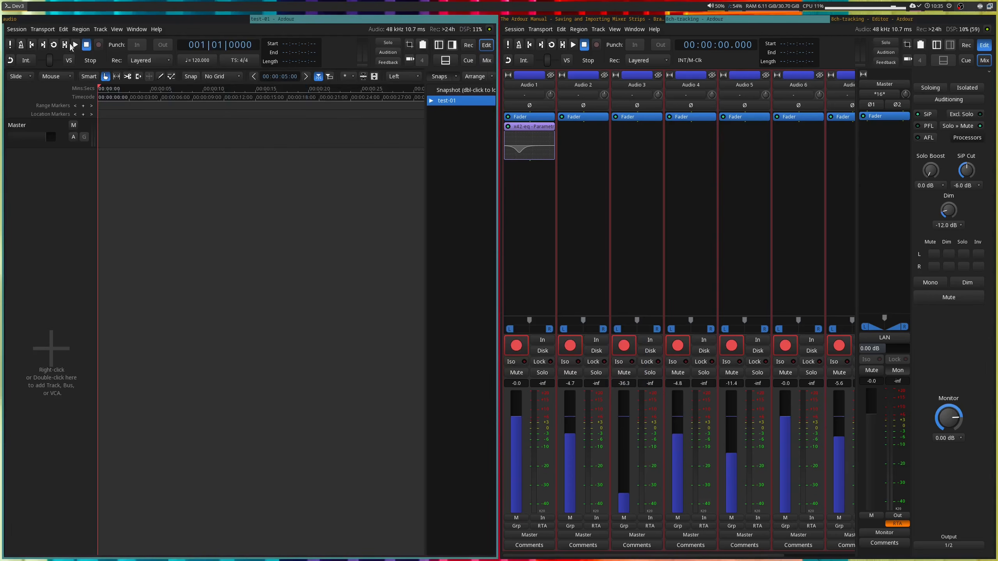
Import all mixer strips from the templates session's 16ch-tracking snapshot into test-01 as new tracks
left_click(16, 30)
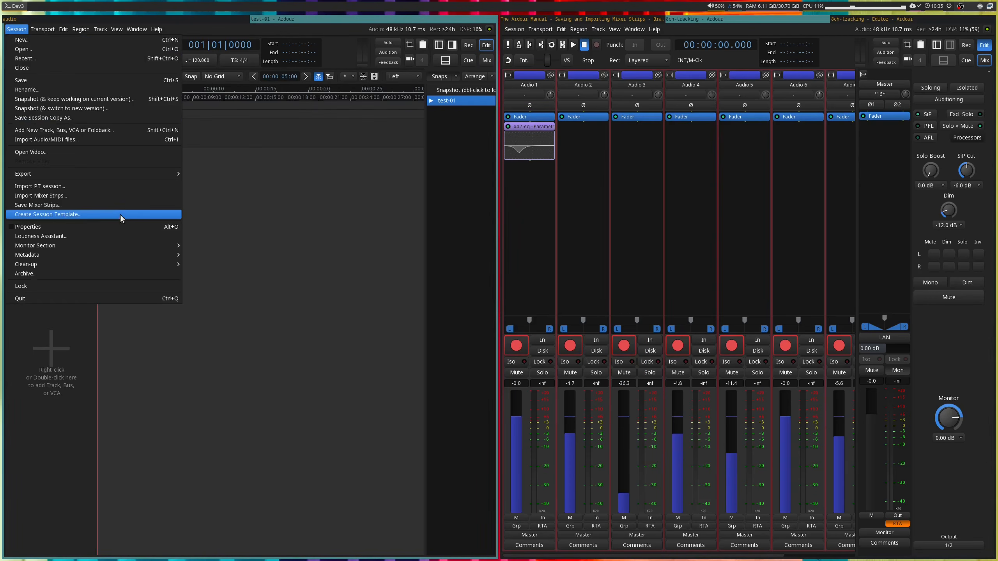
left_click(116, 196)
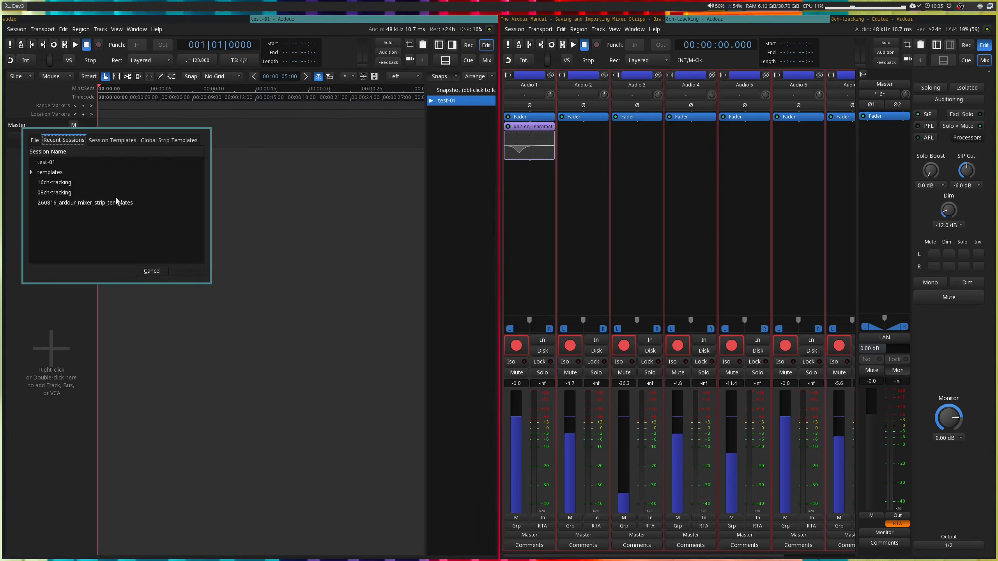
left_click(32, 173)
left_click(51, 173)
left_click(58, 192)
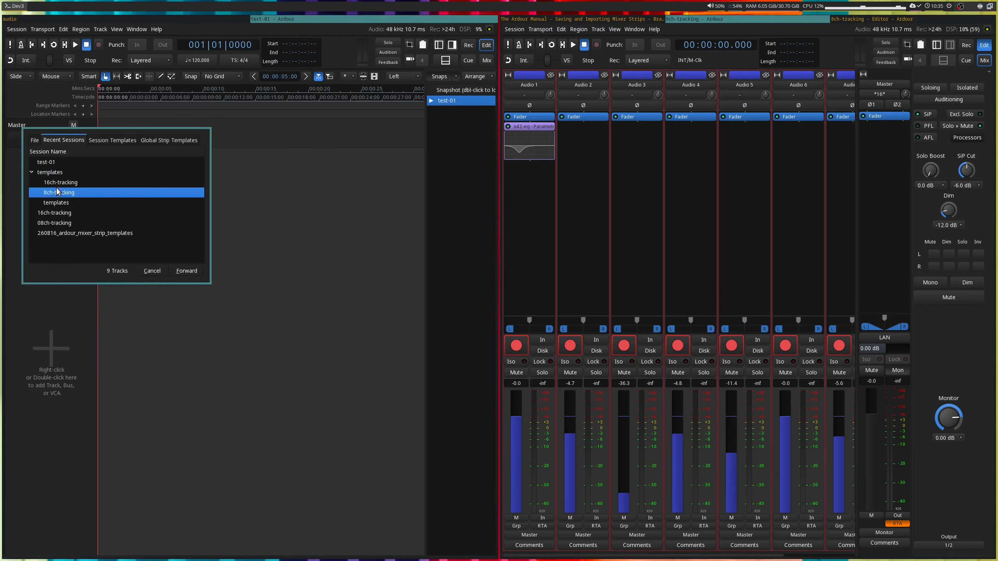
left_click(58, 182)
double_click(60, 182)
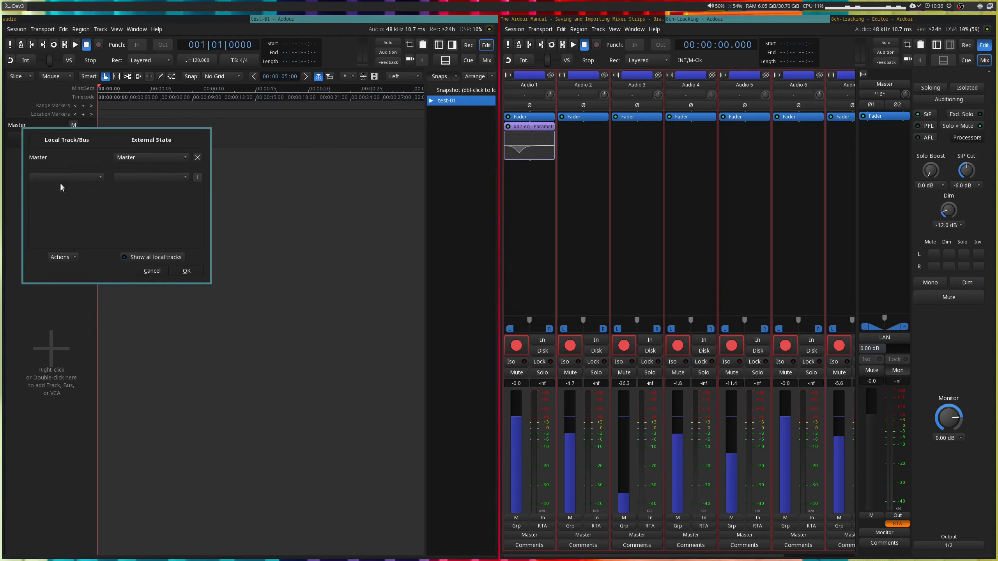
left_click(76, 258)
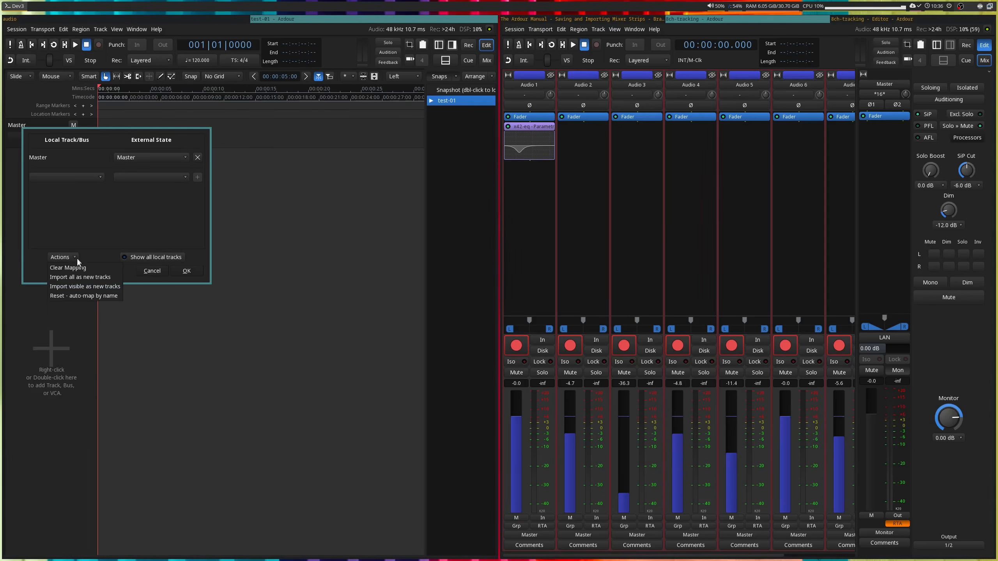
left_click(78, 277)
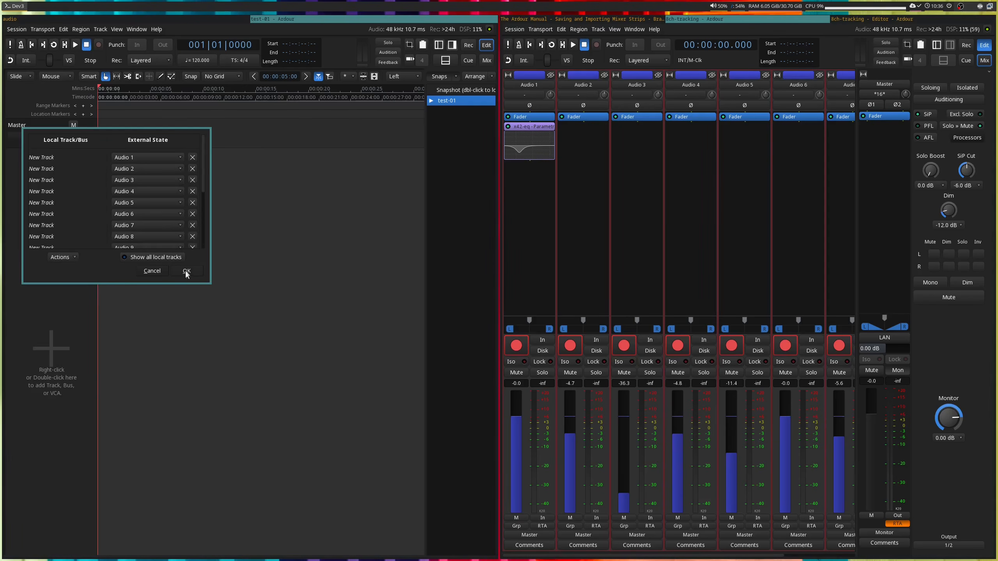
left_click(184, 270)
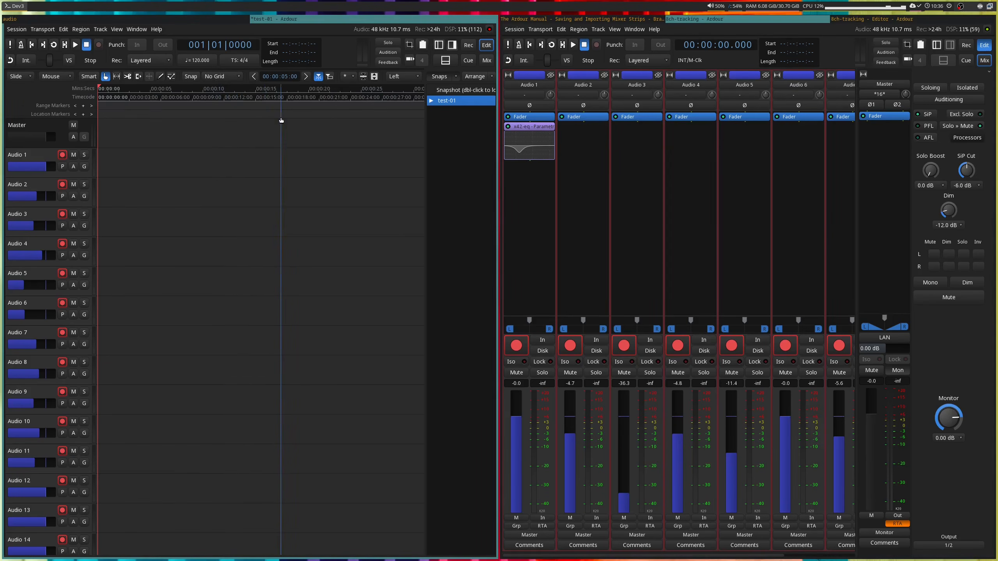
Reopen the 16ch-tracking session in place of test-01, and copy the x42-eq plugin from Audio 1 to Audio 3
key("ctrl+o")
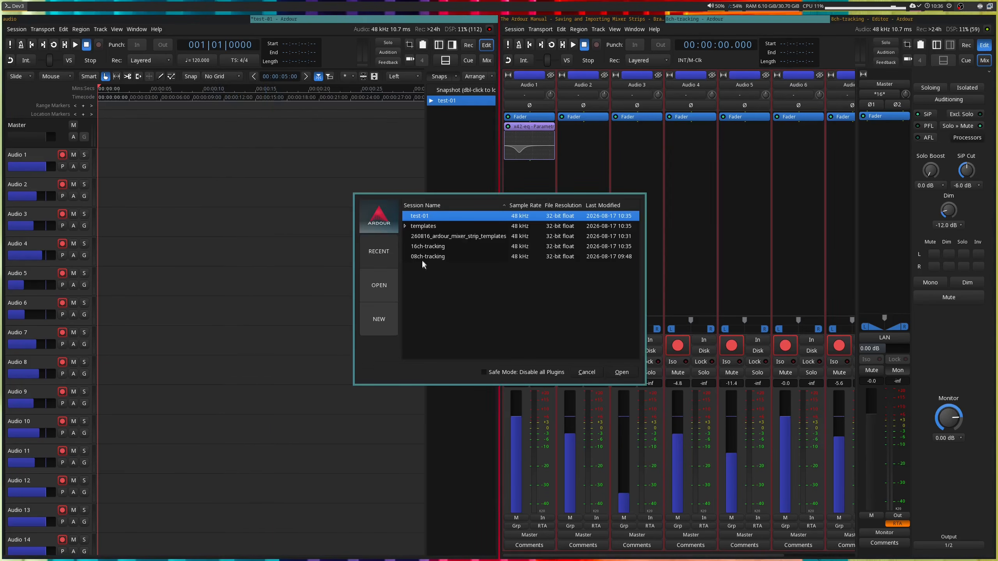
double_click(428, 247)
left_click(471, 284)
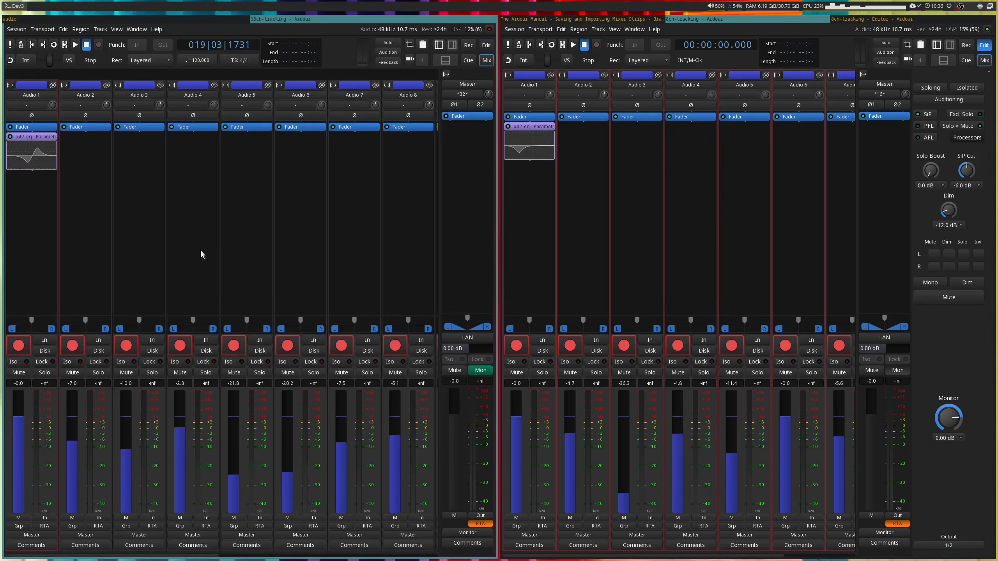
left_click_drag(23, 136, 137, 137)
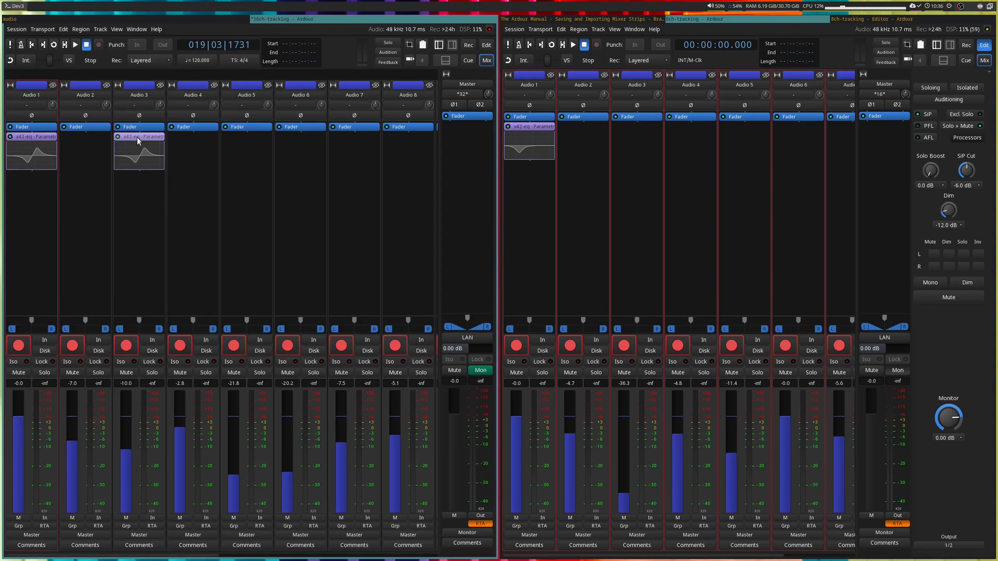
Copy the x42-eq plugin to Audio 4 as well, and turn the 365 Hz band of Audio 3's EQ into a boost
double_click(133, 152)
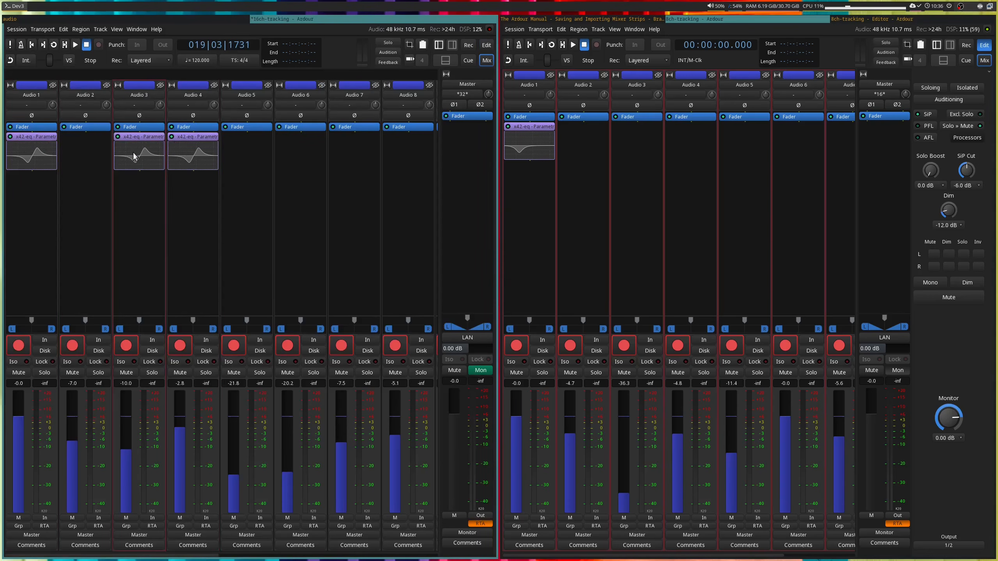
left_click_drag(165, 142, 160, 110)
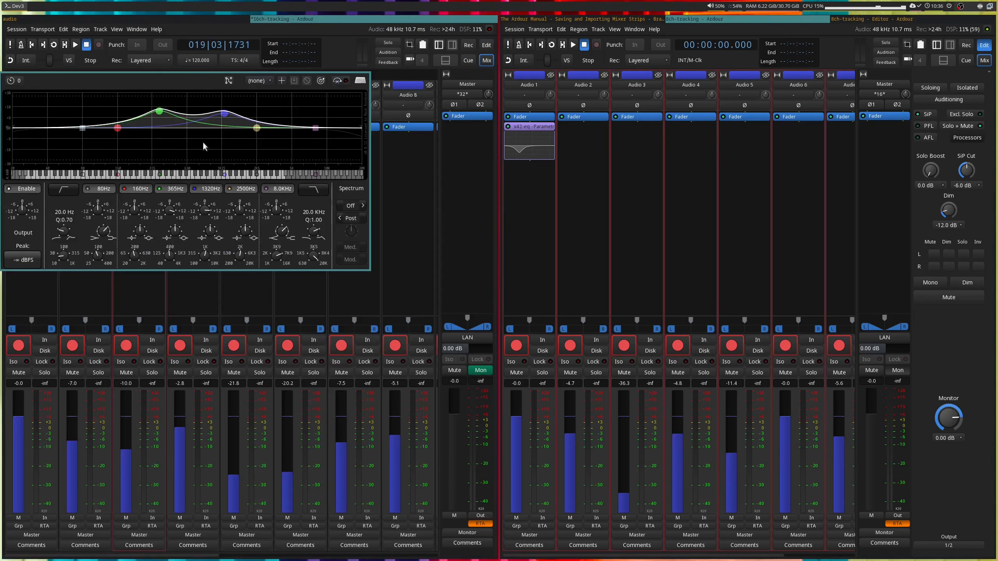
key("ctrl+w")
Turn the boosted 1320 Hz band of Audio 4's x42-eq into a cut, and save the 16ch-tracking session
double_click(194, 151)
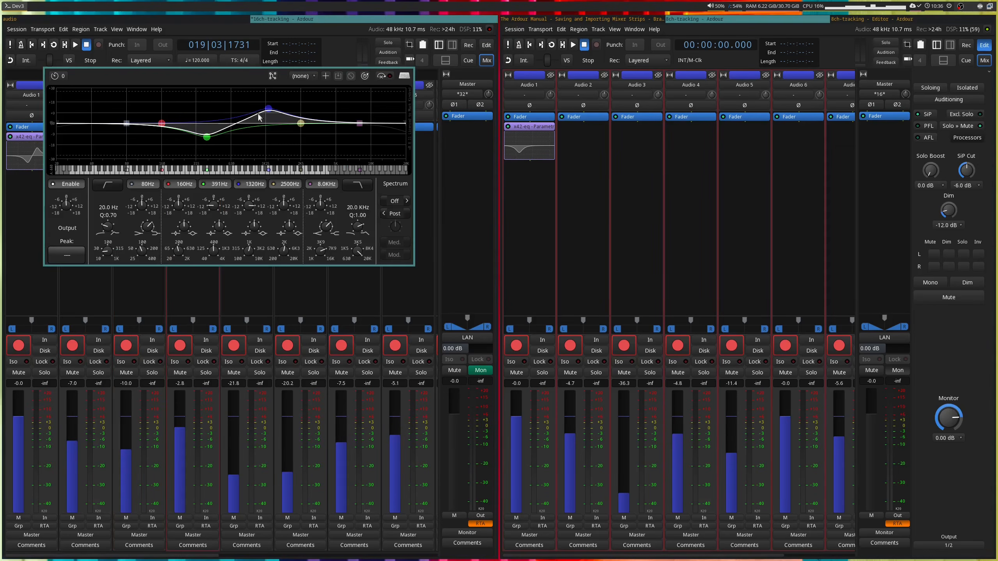
left_click_drag(268, 110, 275, 139)
key("ctrl+w")
left_click(253, 204)
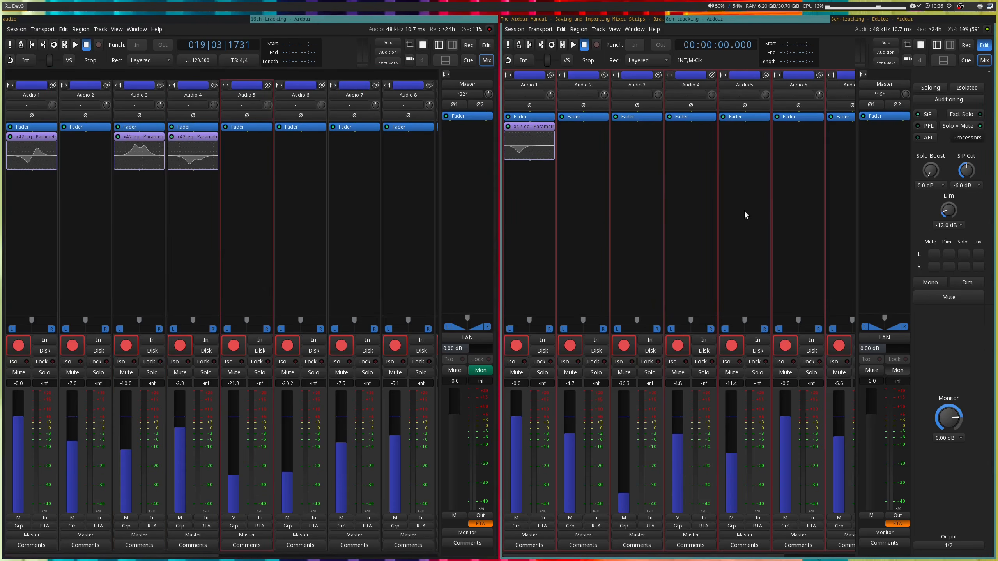
In the second Ardour instance, load the templates session's 16ch-tracking snapshot and display its mixer
key("alt+e")
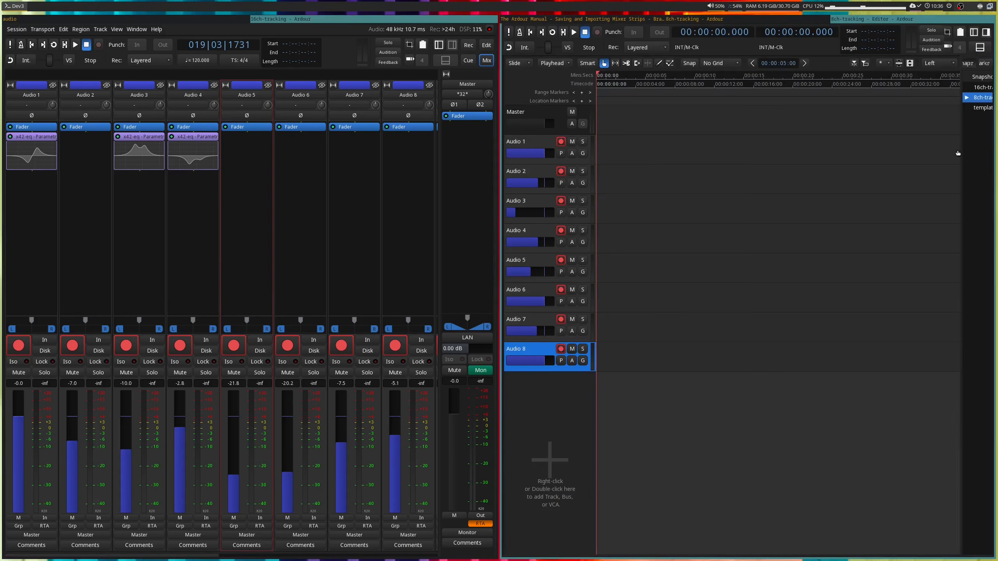
left_click_drag(961, 154, 844, 156)
double_click(888, 87)
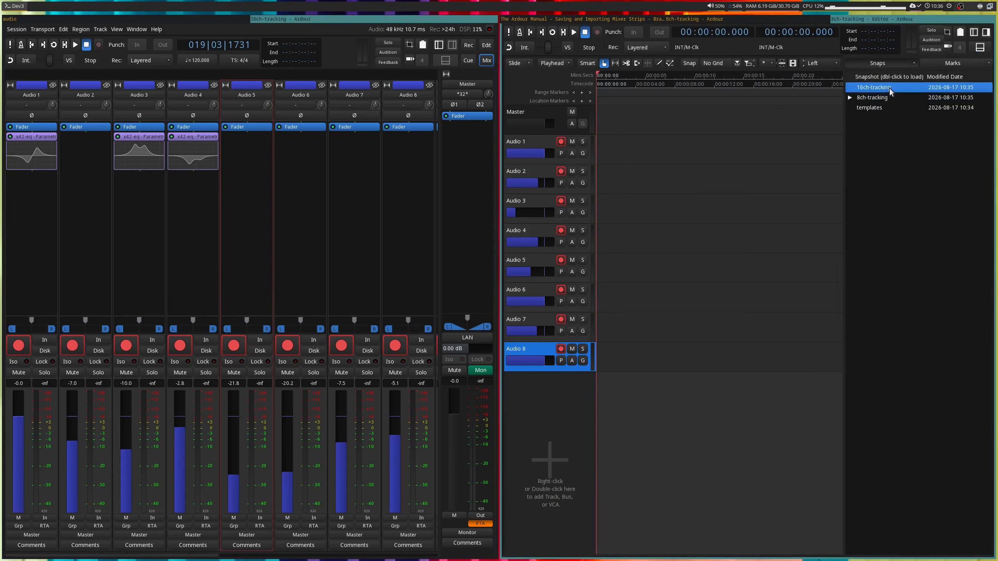
left_click(916, 105)
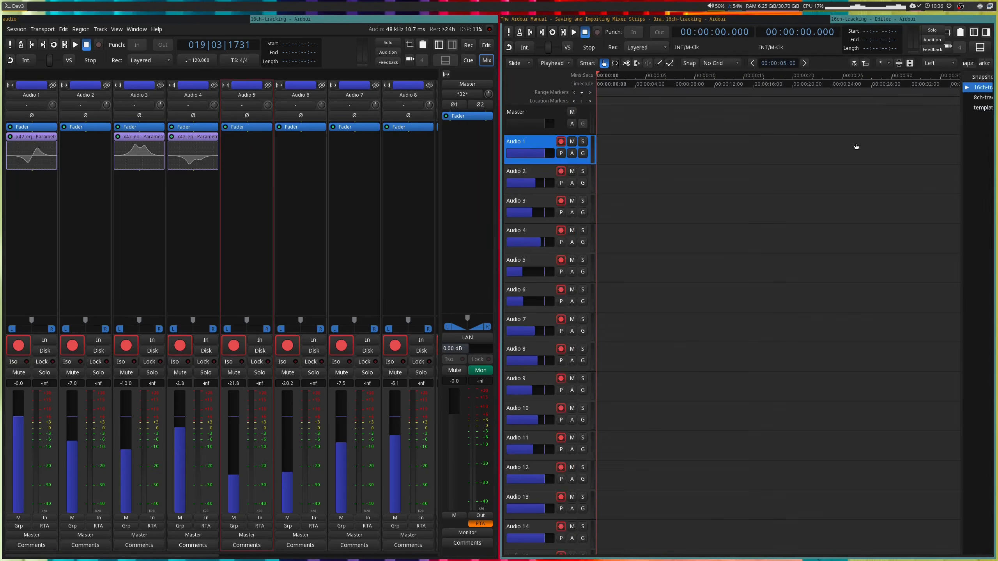
left_click_drag(960, 140, 972, 141)
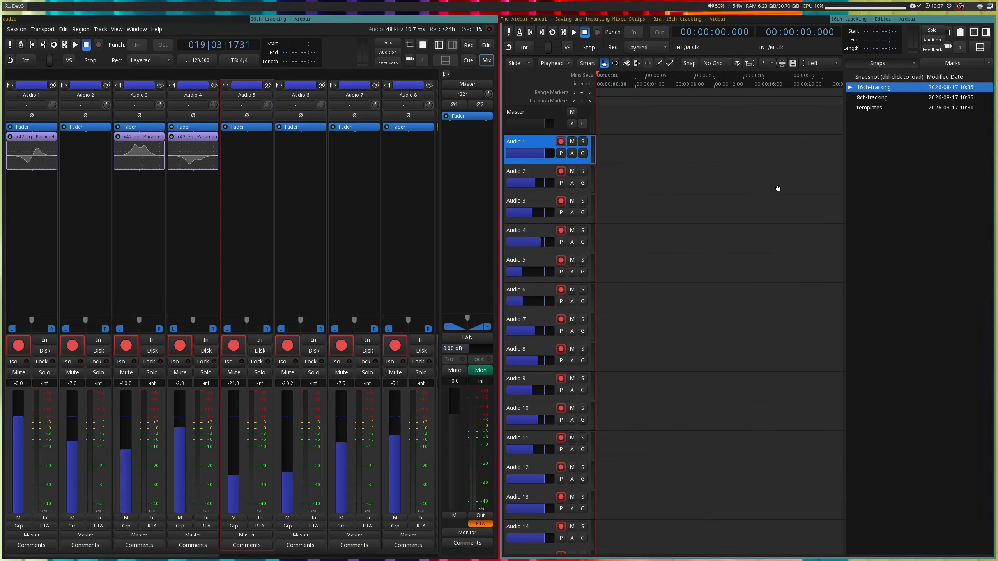
key("alt+m")
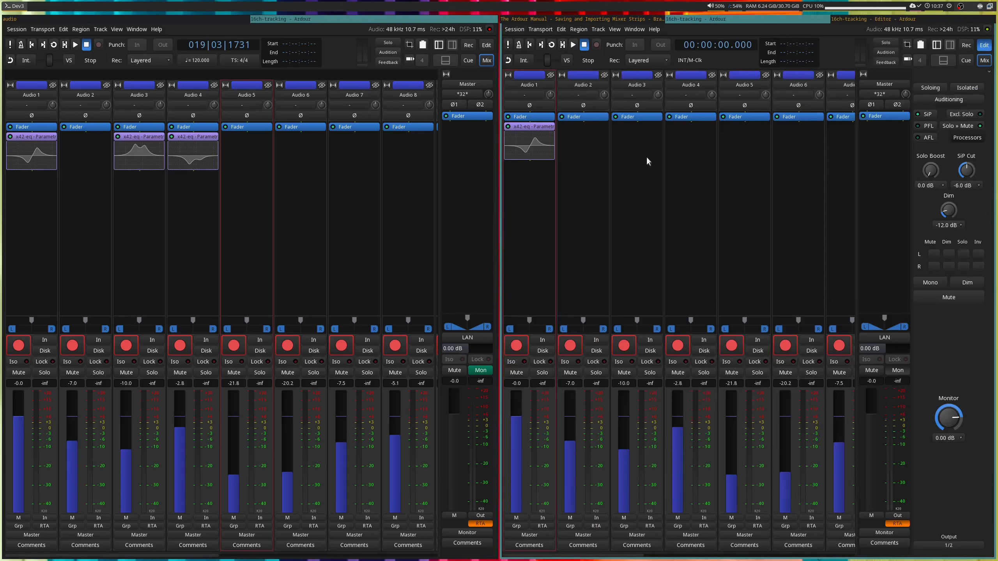
Create a snapshot named 16ch-tracking-01, switching to the new version, and check it in the snapshot list
left_click(514, 30)
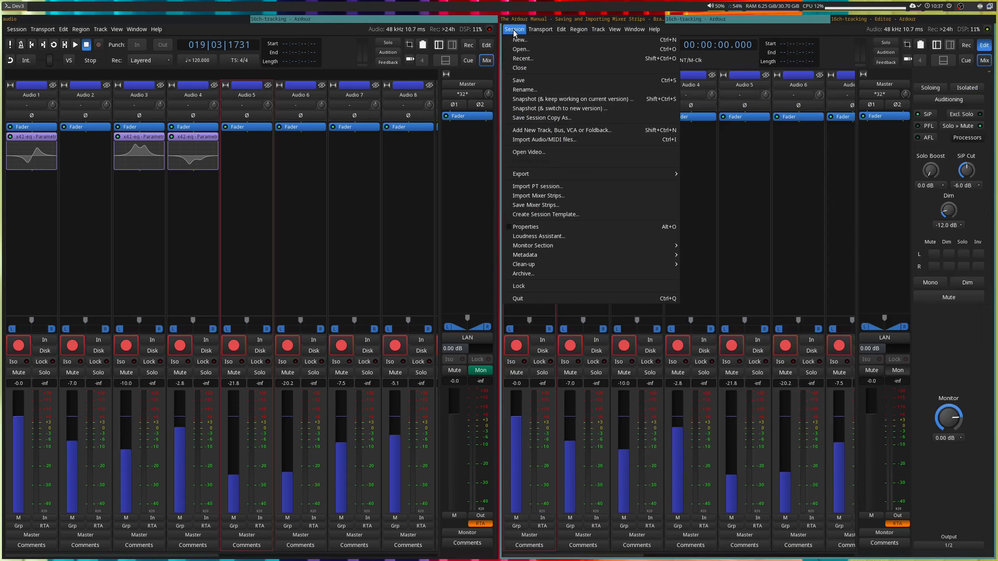
left_click(563, 111)
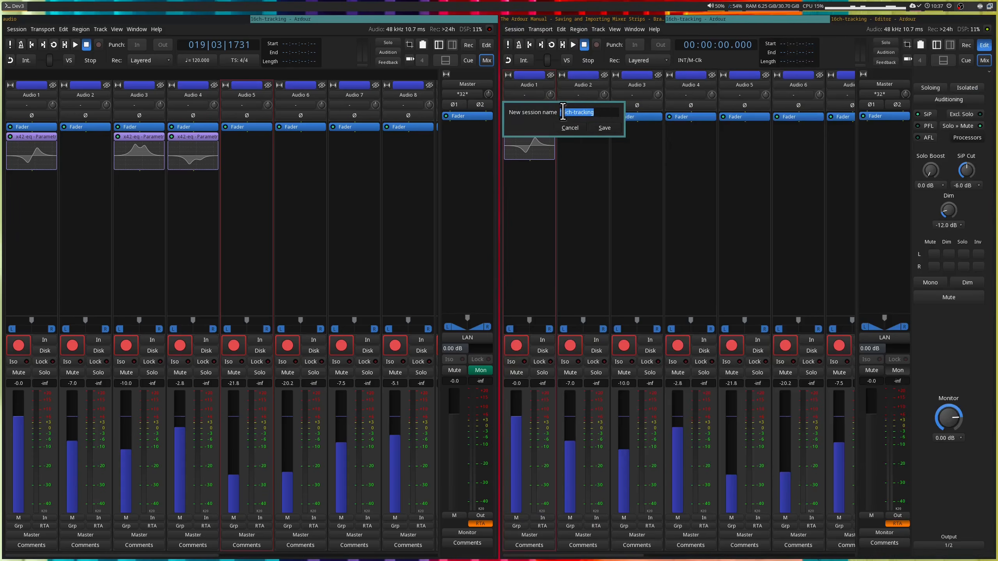
left_click(609, 112)
type("-01")
left_click(604, 128)
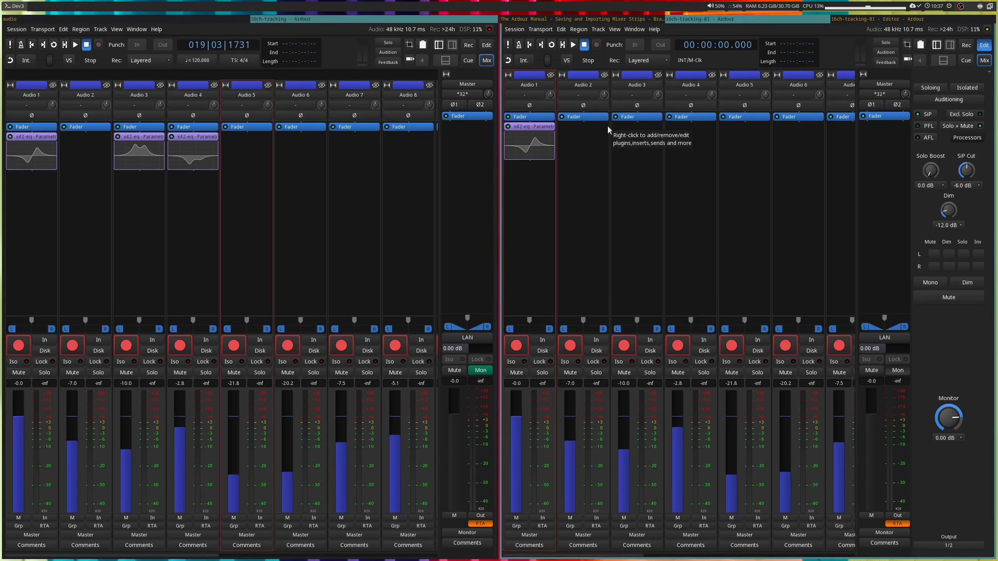
key("alt+m")
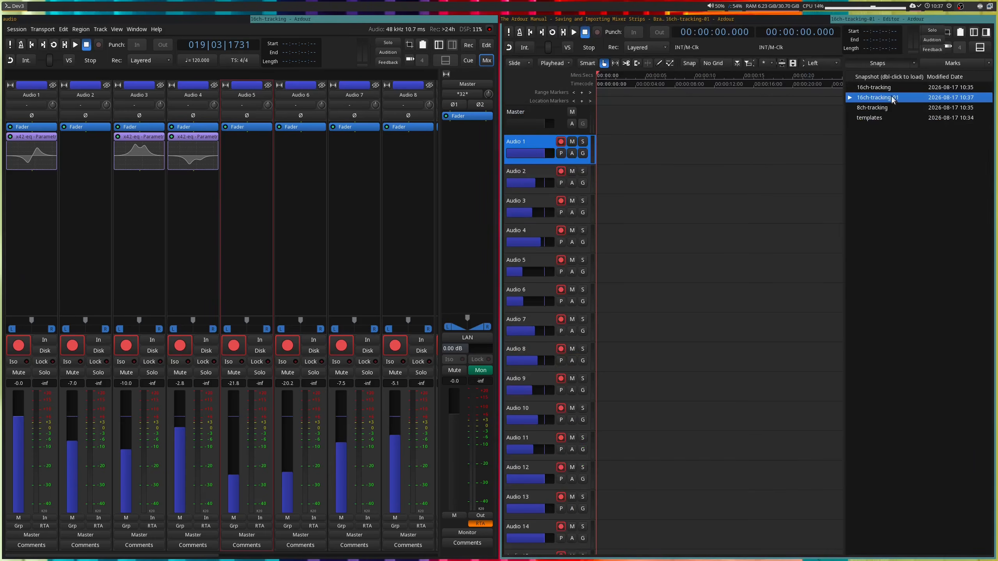
key("alt+m")
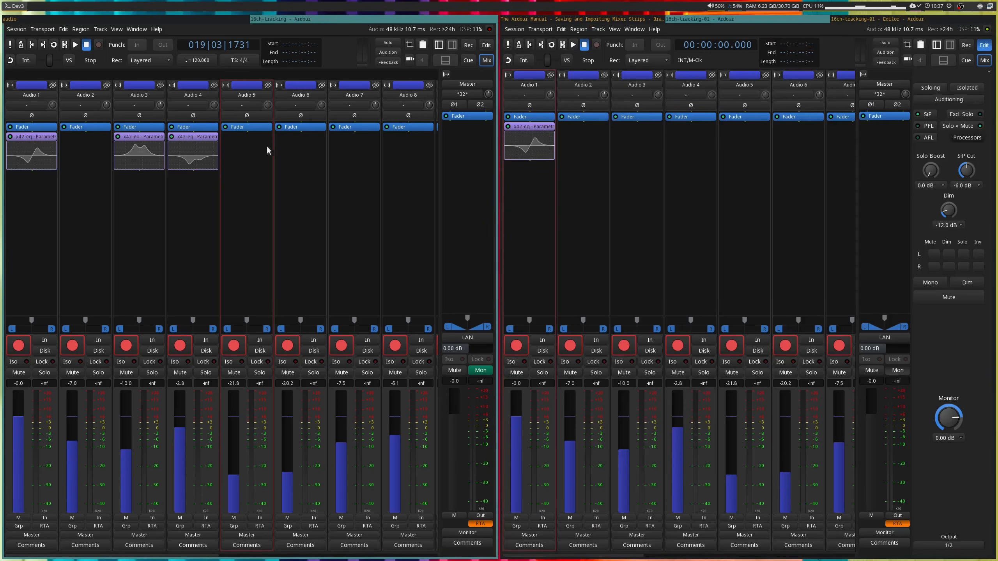
Import the mixer strips from the recent 16ch-tracking session, auto-mapped by name onto the existing tracks, and save the snapshot
left_click(512, 29)
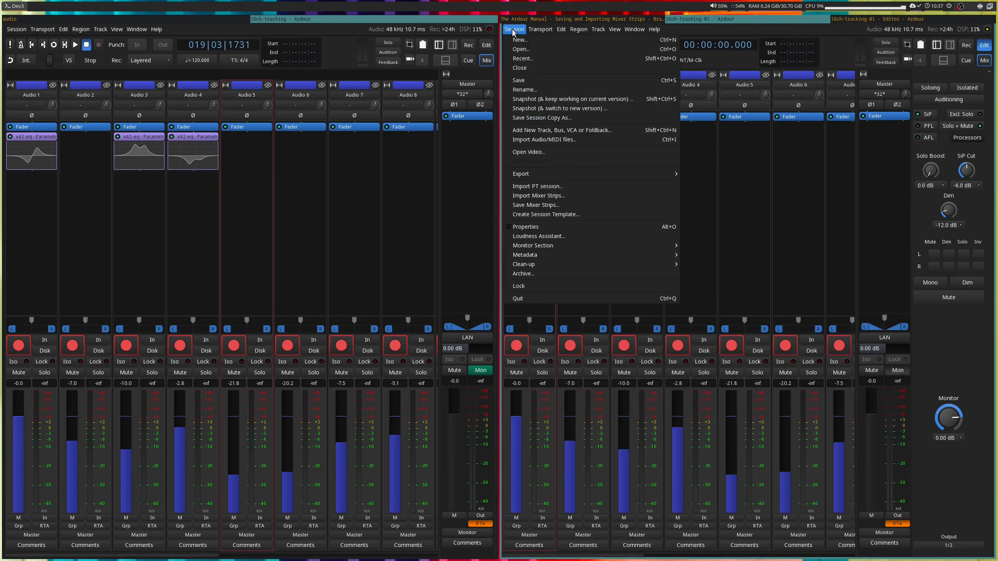
mouse_move(580, 173)
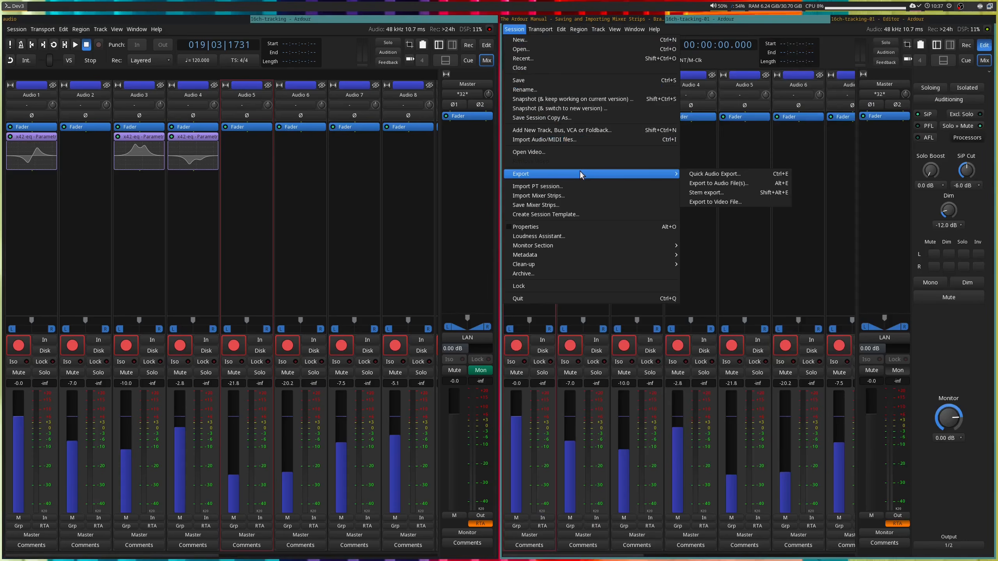
left_click(579, 195)
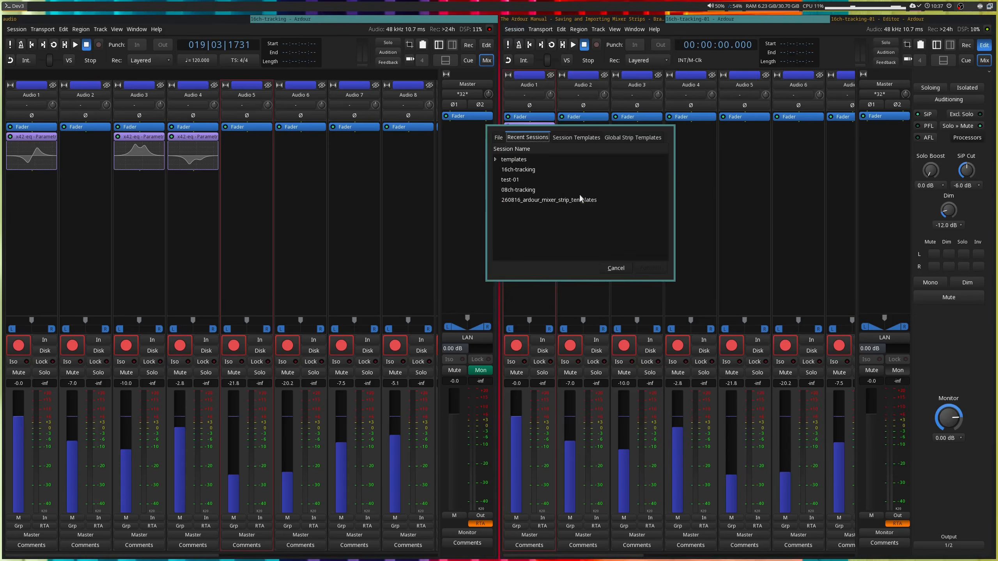
left_click(528, 170)
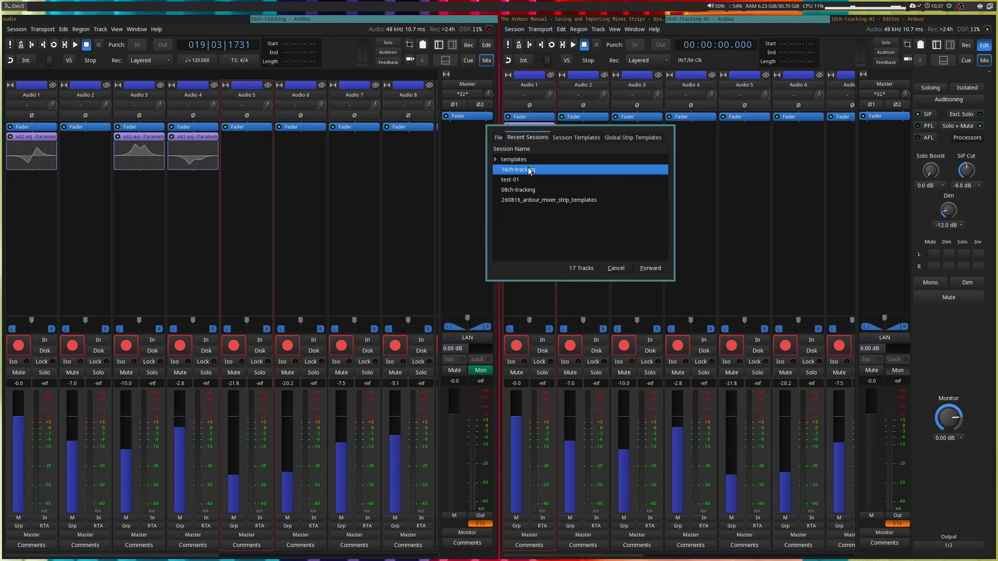
left_click(650, 269)
left_click(538, 255)
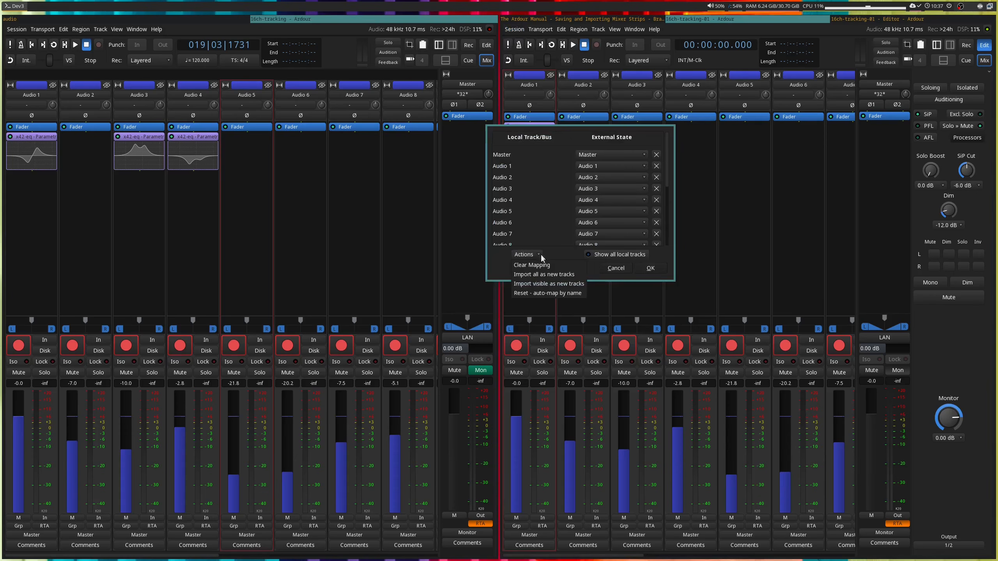
left_click(555, 296)
left_click(651, 267)
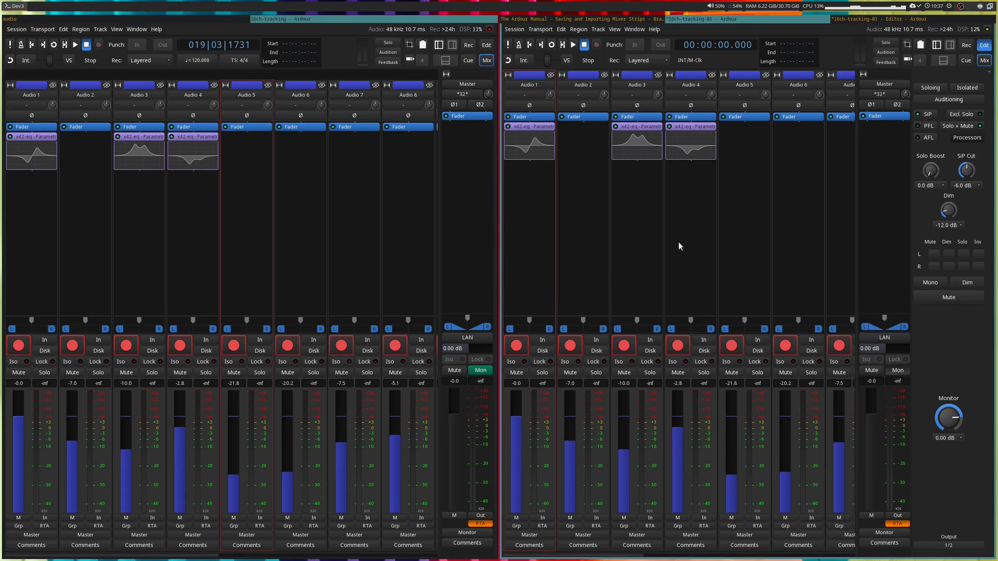
key("ctrl+s")
Review the 16ch-tracking, 16ch-tracking-01, 8ch-tracking and templates entries in the snapshot list, and compare the EQ plugins in both mixers
key("alt+e")
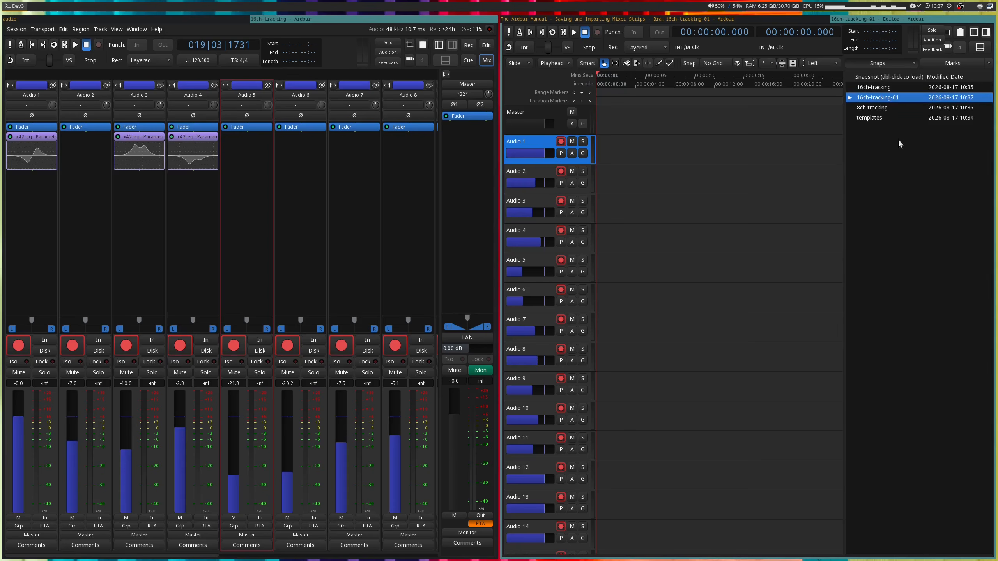
left_click(881, 92)
left_click(880, 119)
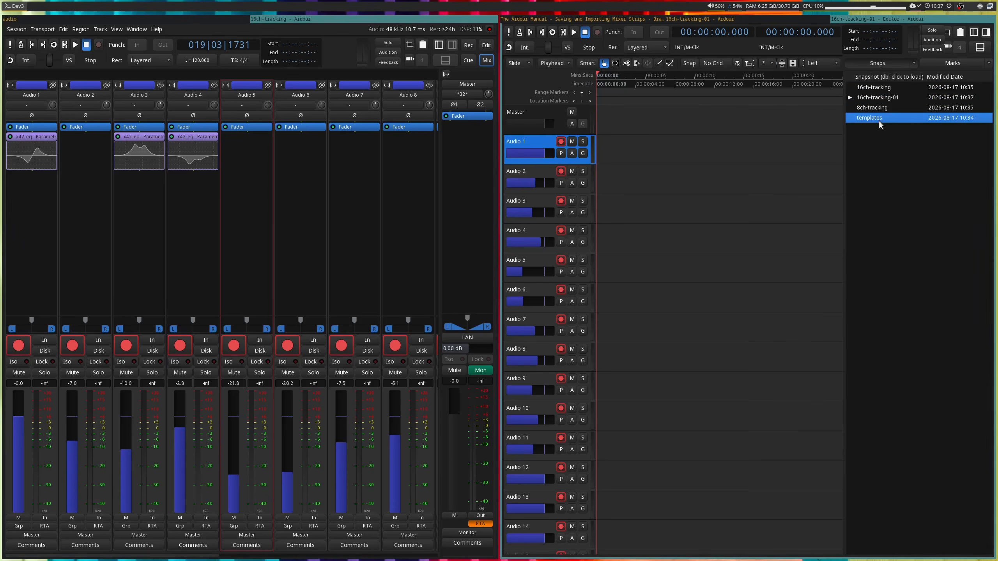
left_click(876, 87)
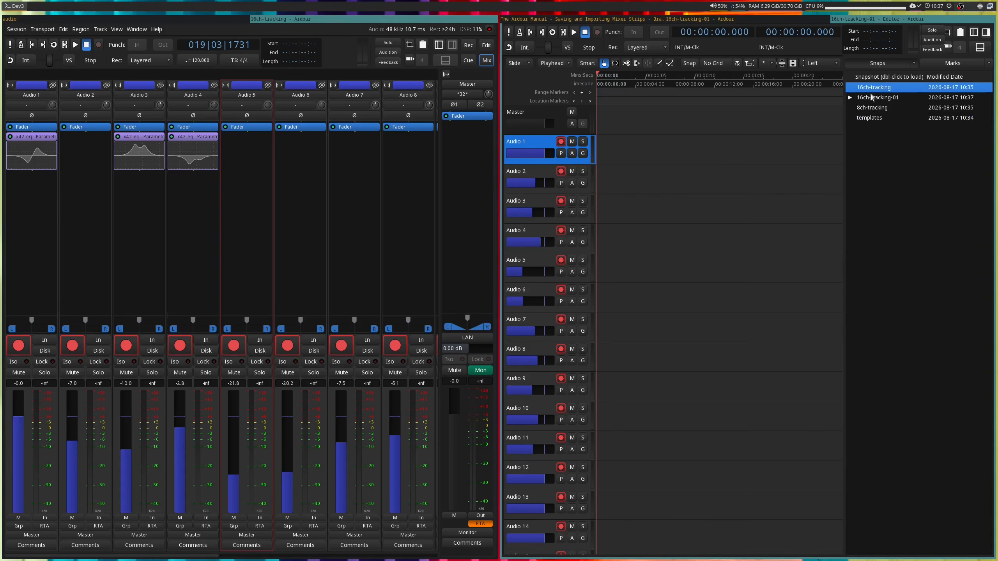
left_click(873, 118)
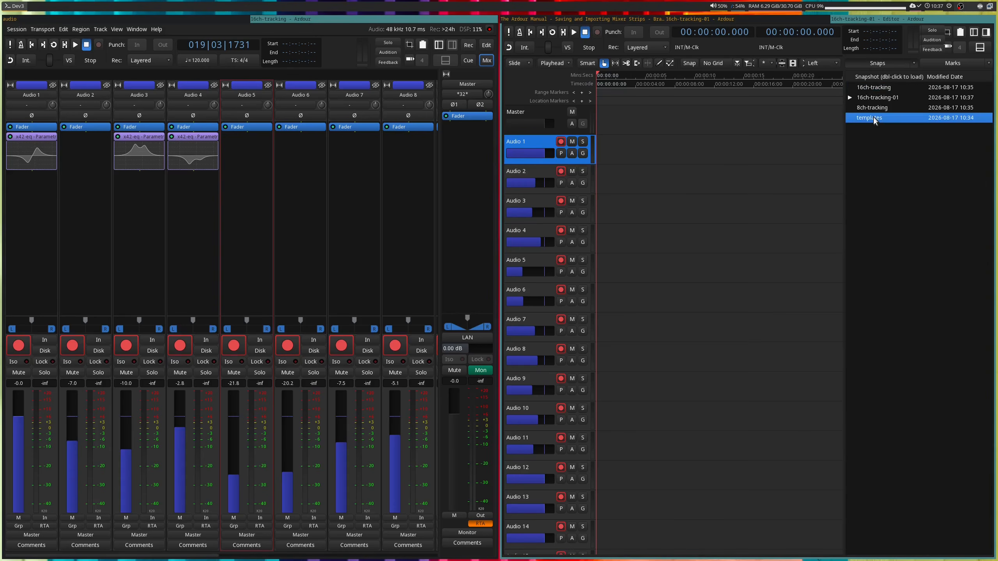
left_click(872, 88)
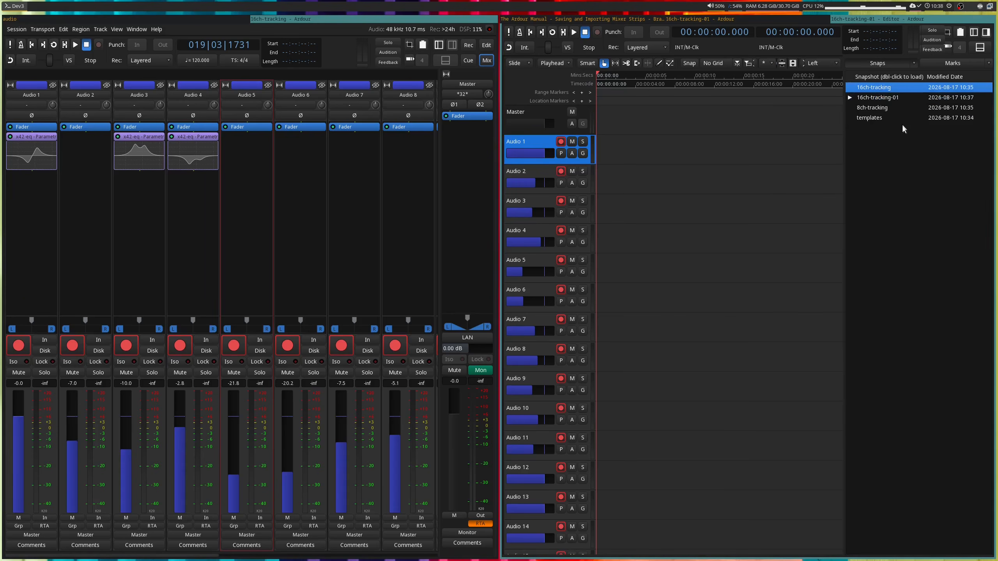
left_click(889, 98)
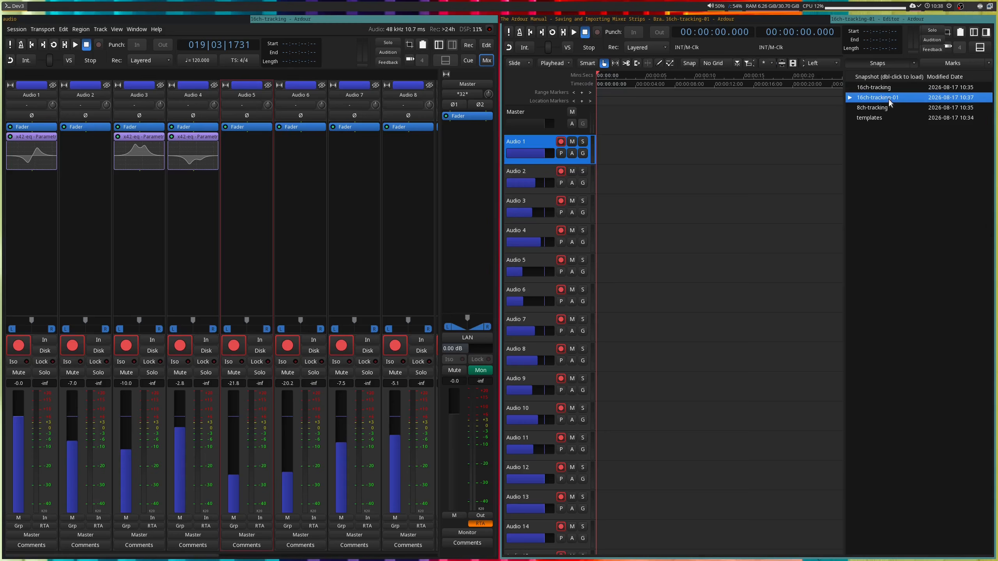
left_click(880, 87)
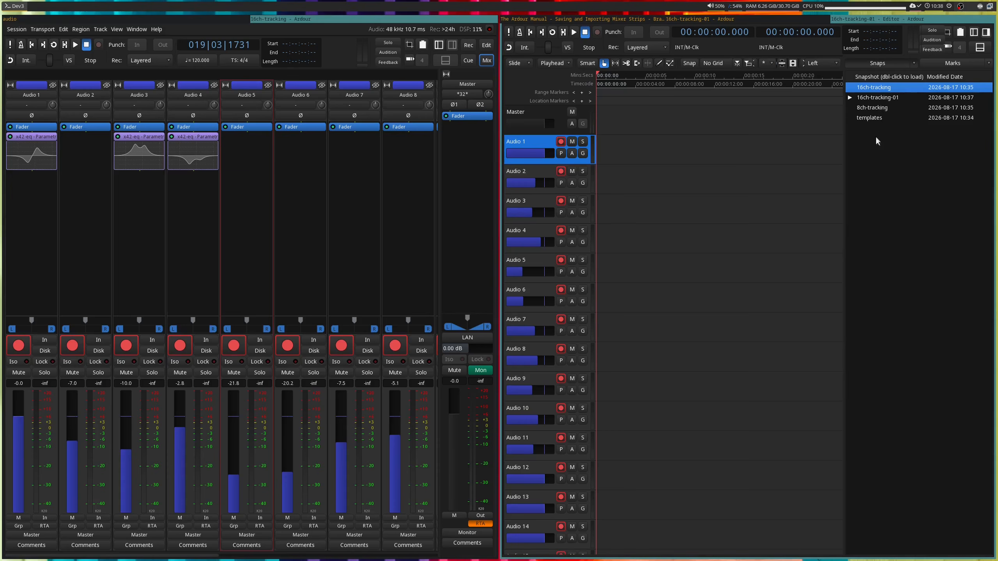
left_click(875, 96)
left_click(876, 87)
left_click(872, 117)
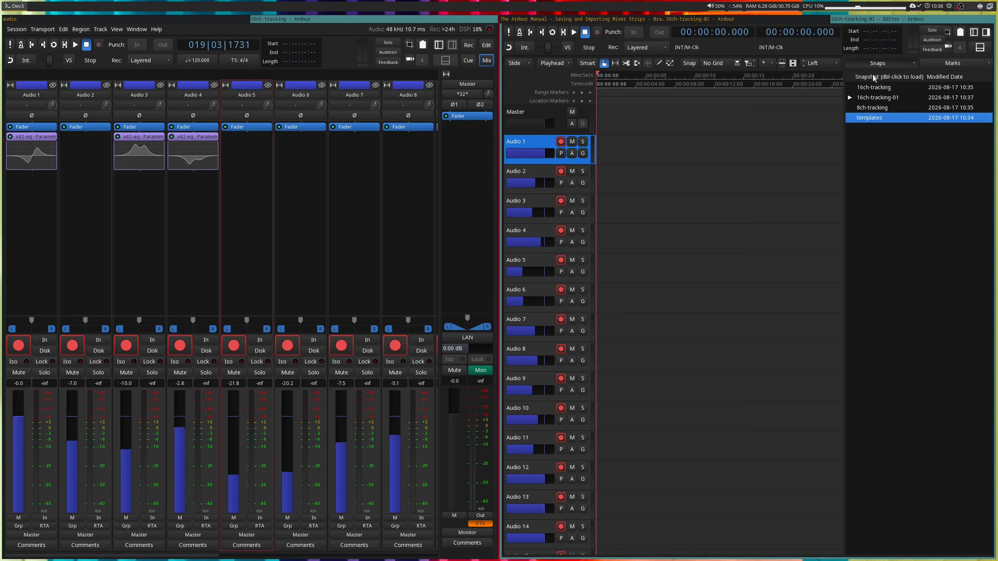
left_click(869, 87)
left_click(868, 96)
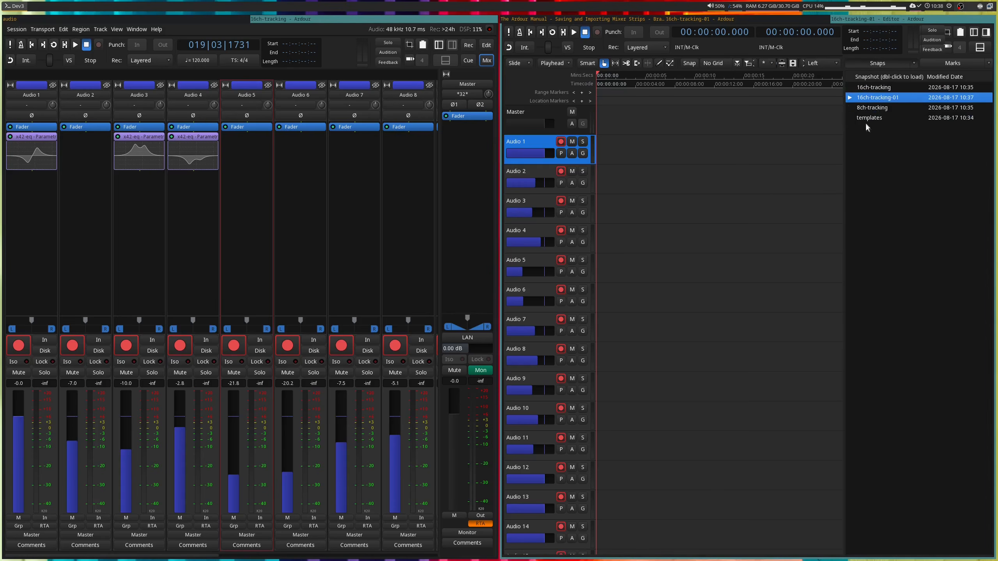
left_click(869, 108)
left_click(870, 118)
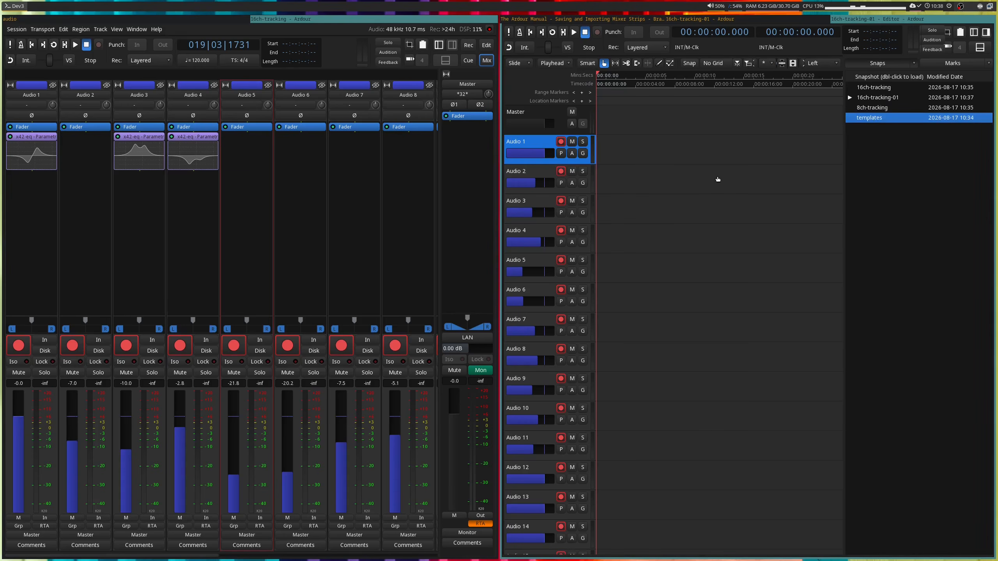
key("alt+m")
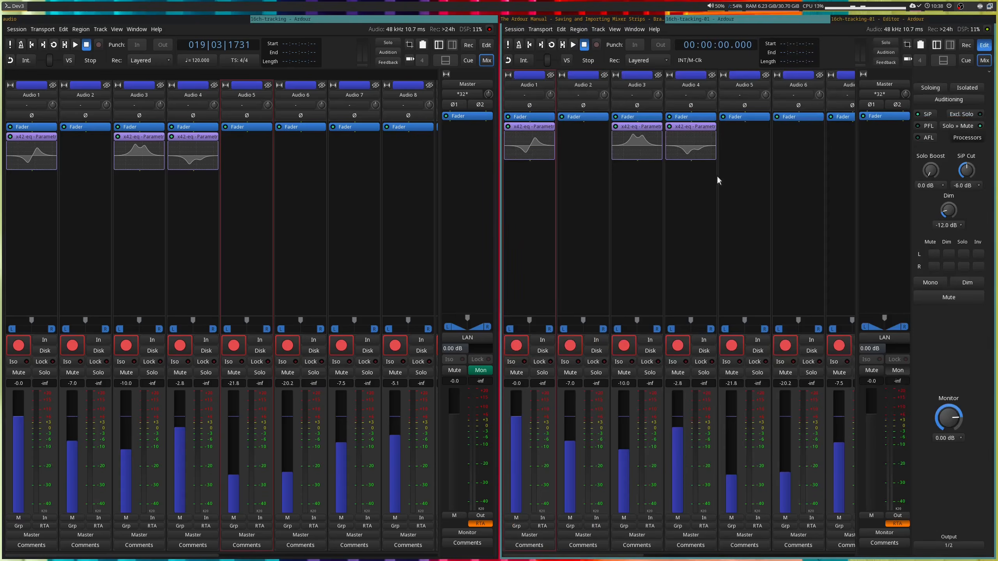
left_click(173, 185)
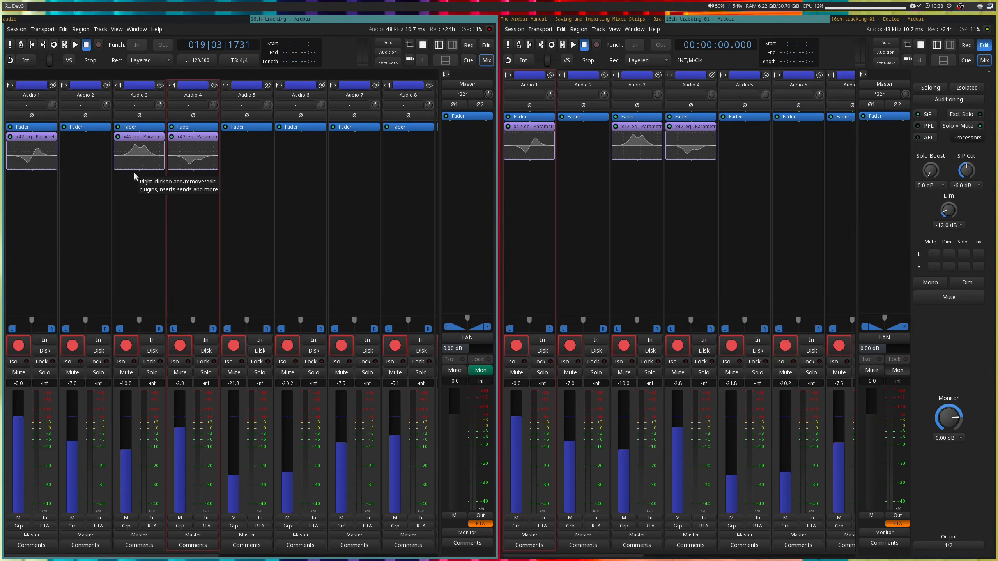